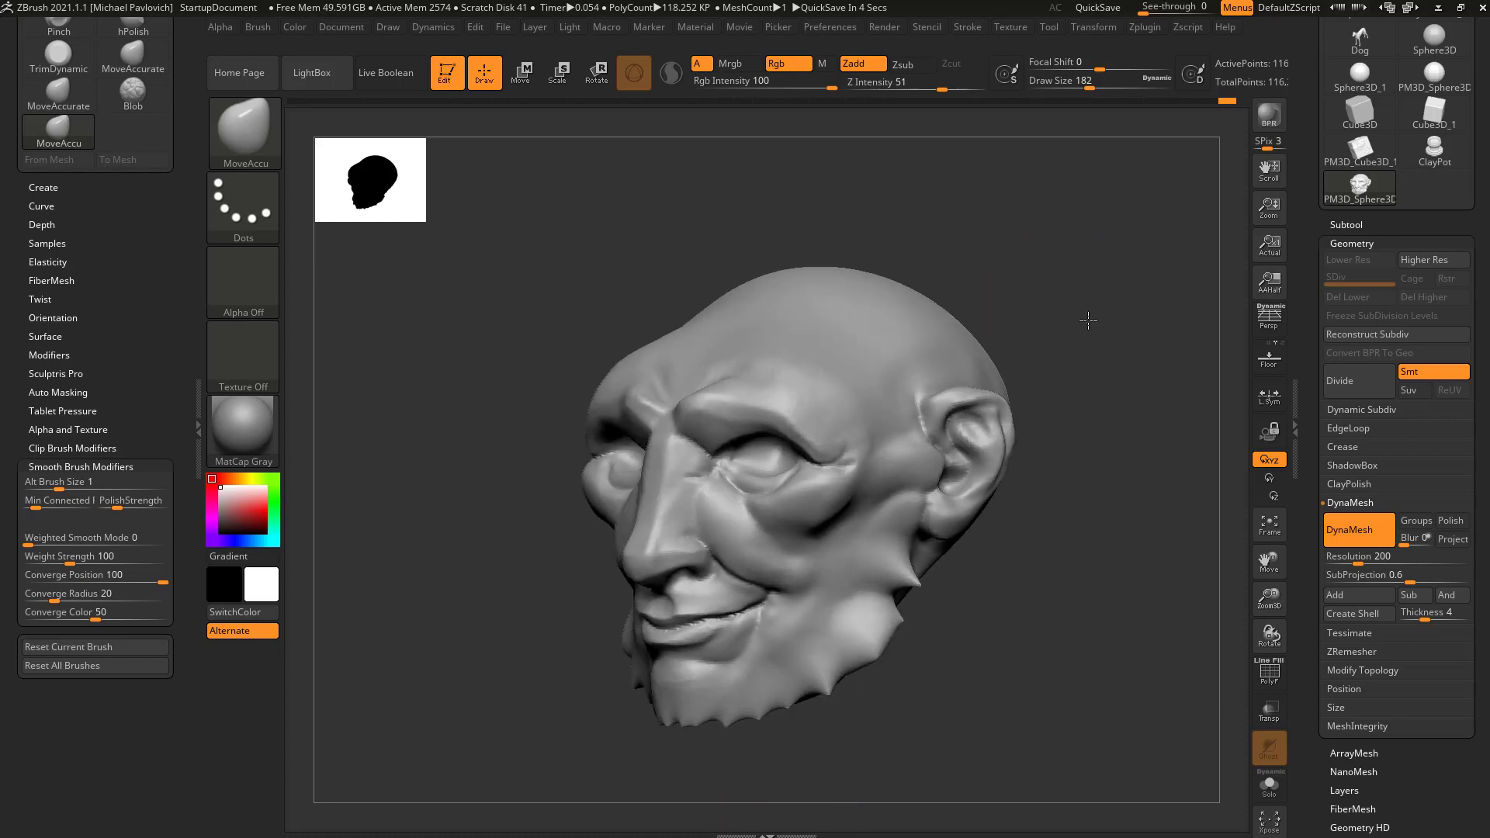
Step: Set the Move Accurate brush's draw size to 54 over a three-quarter view of the head
mouse_move(1038, 369)
mouse_down()
mouse_move(1097, 365)
mouse_move(952, 395)
mouse_up()
mouse_move(1039, 283)
alt+mouse_down()
mouse_move(1044, 354)
mouse_move(1101, 318)
alt+mouse_up()
key(s)
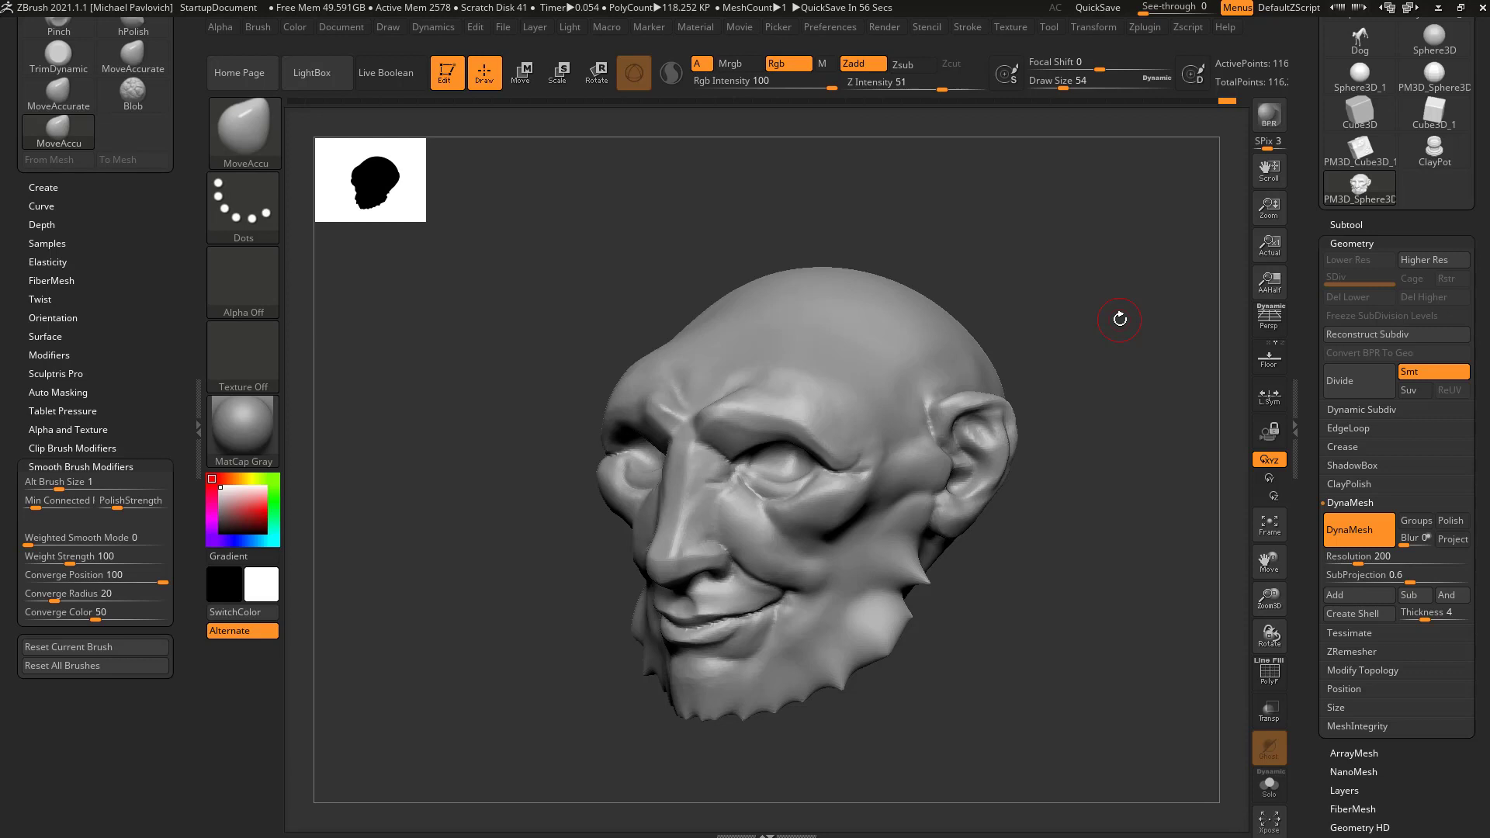
click(1065, 307)
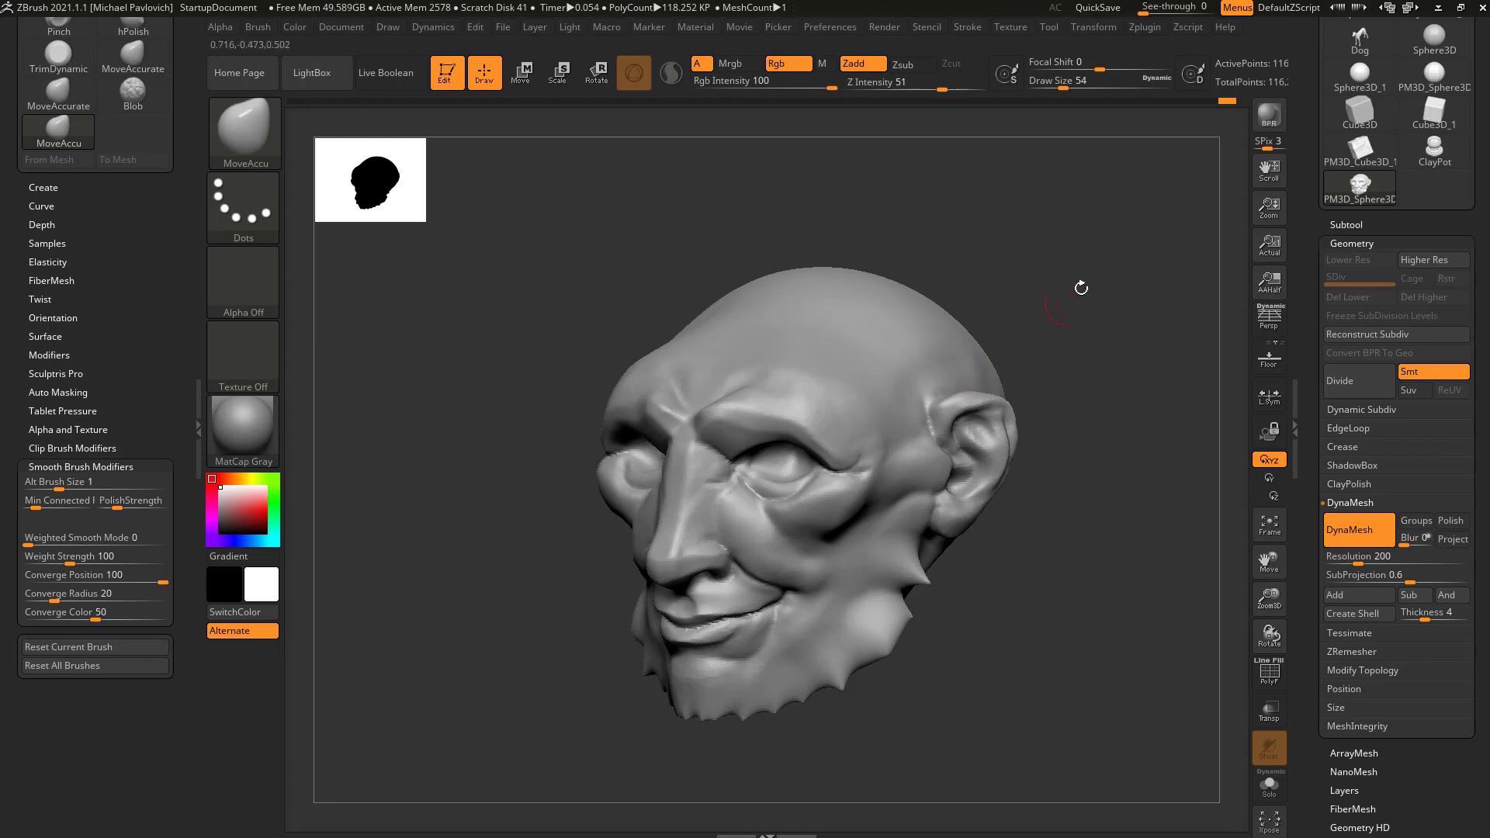
Step: Toggle perspective distortion to compare the head in both modes, leaving perspective on
click(1269, 328)
click(1271, 329)
click(1271, 330)
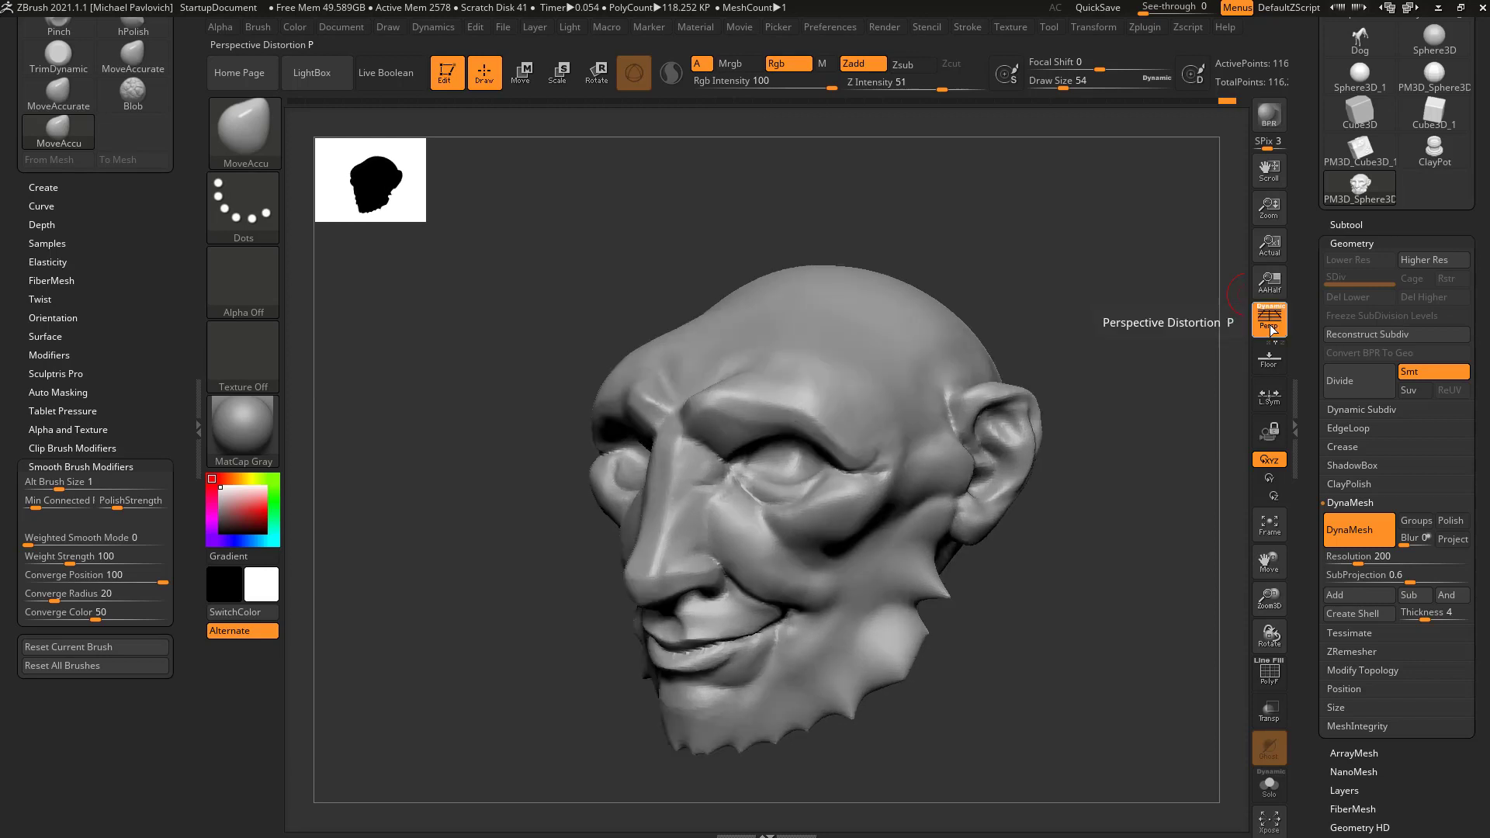
click(1271, 330)
click(1270, 330)
drag(1111, 390, 1077, 364)
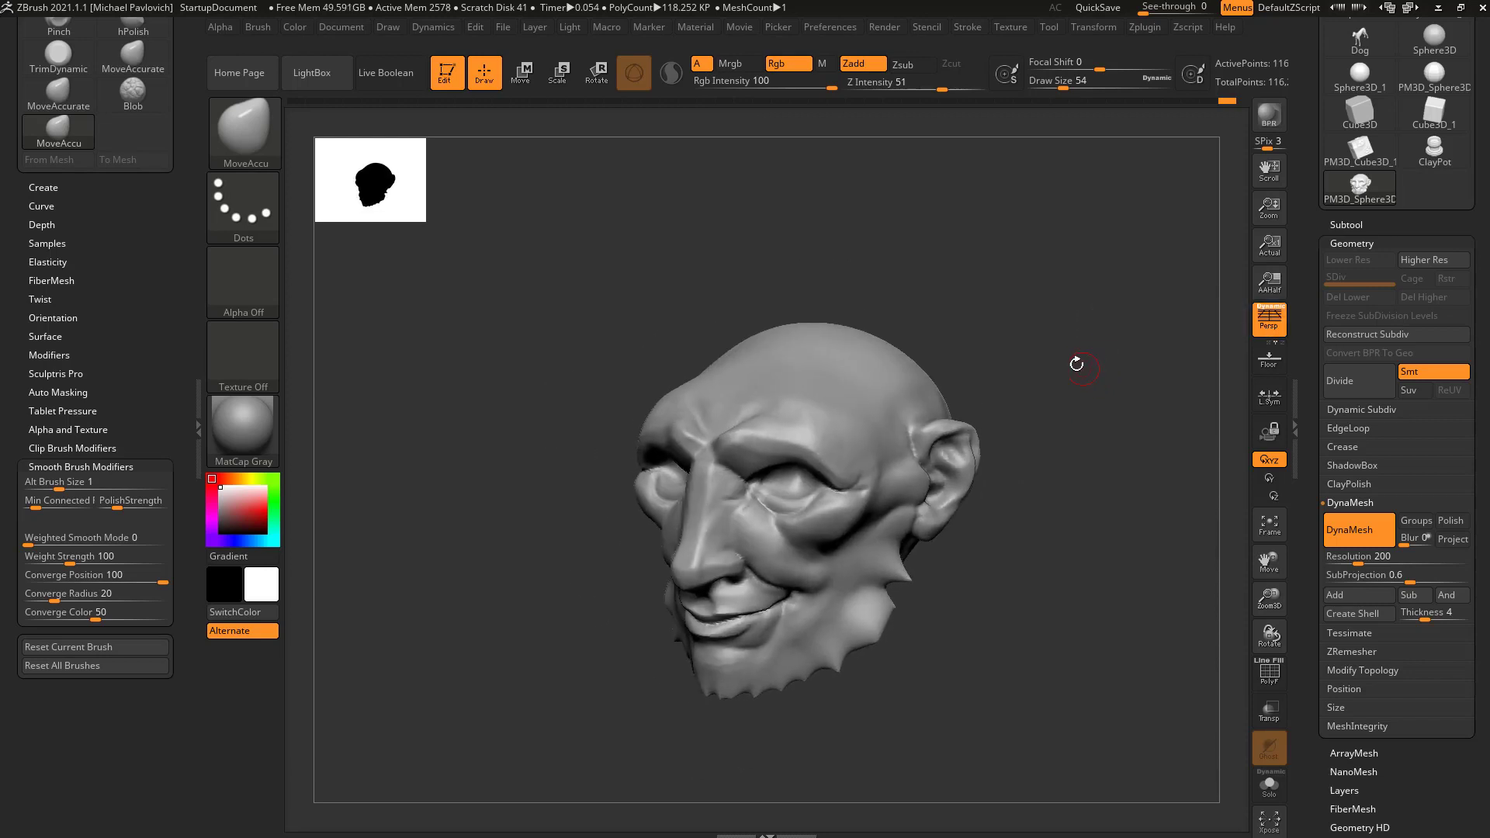
Step: Switch the perspective camera to the classic type and back to the universal camera
click(388, 28)
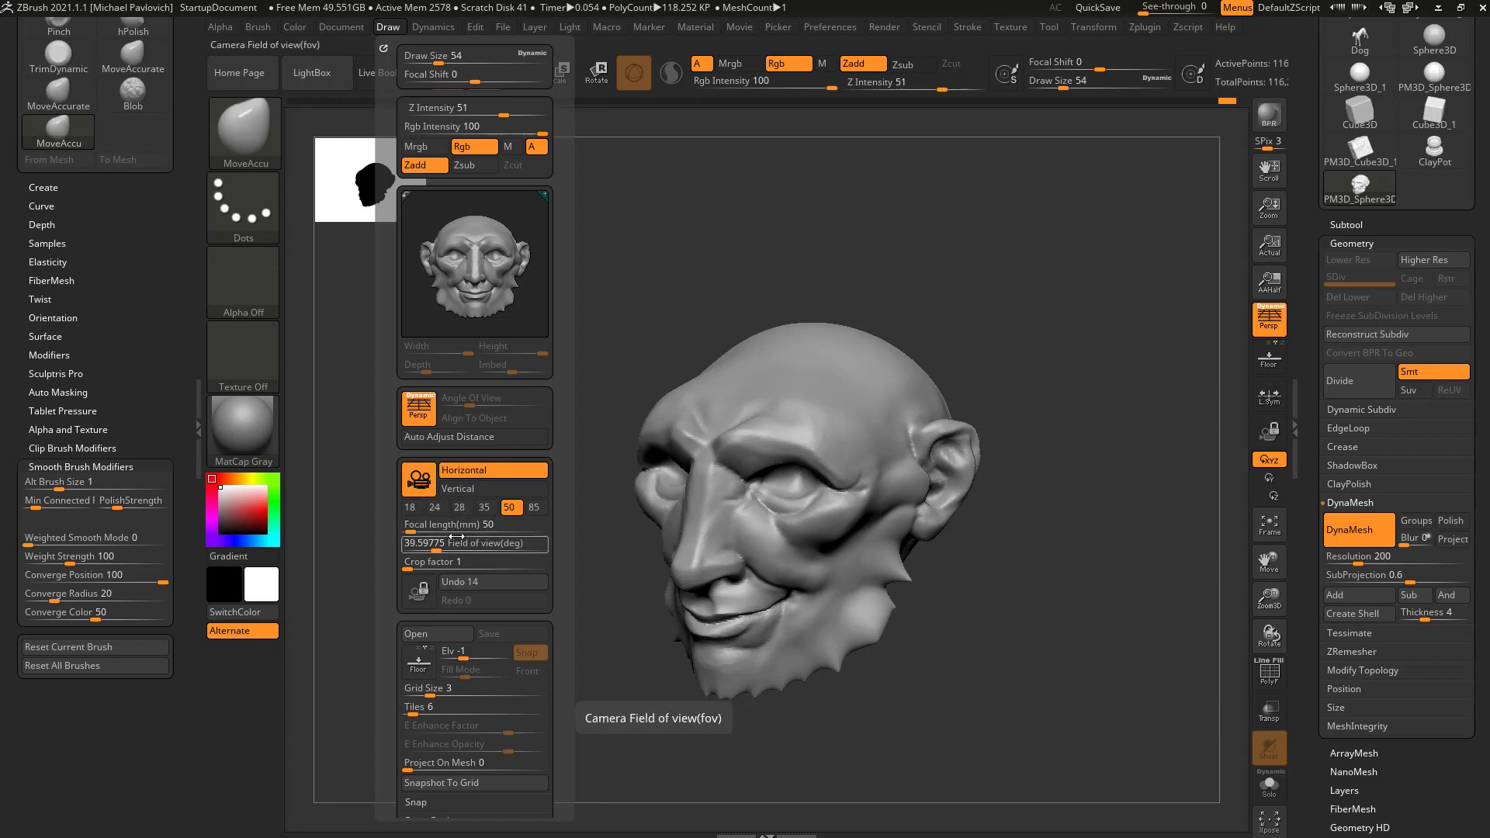
click(423, 490)
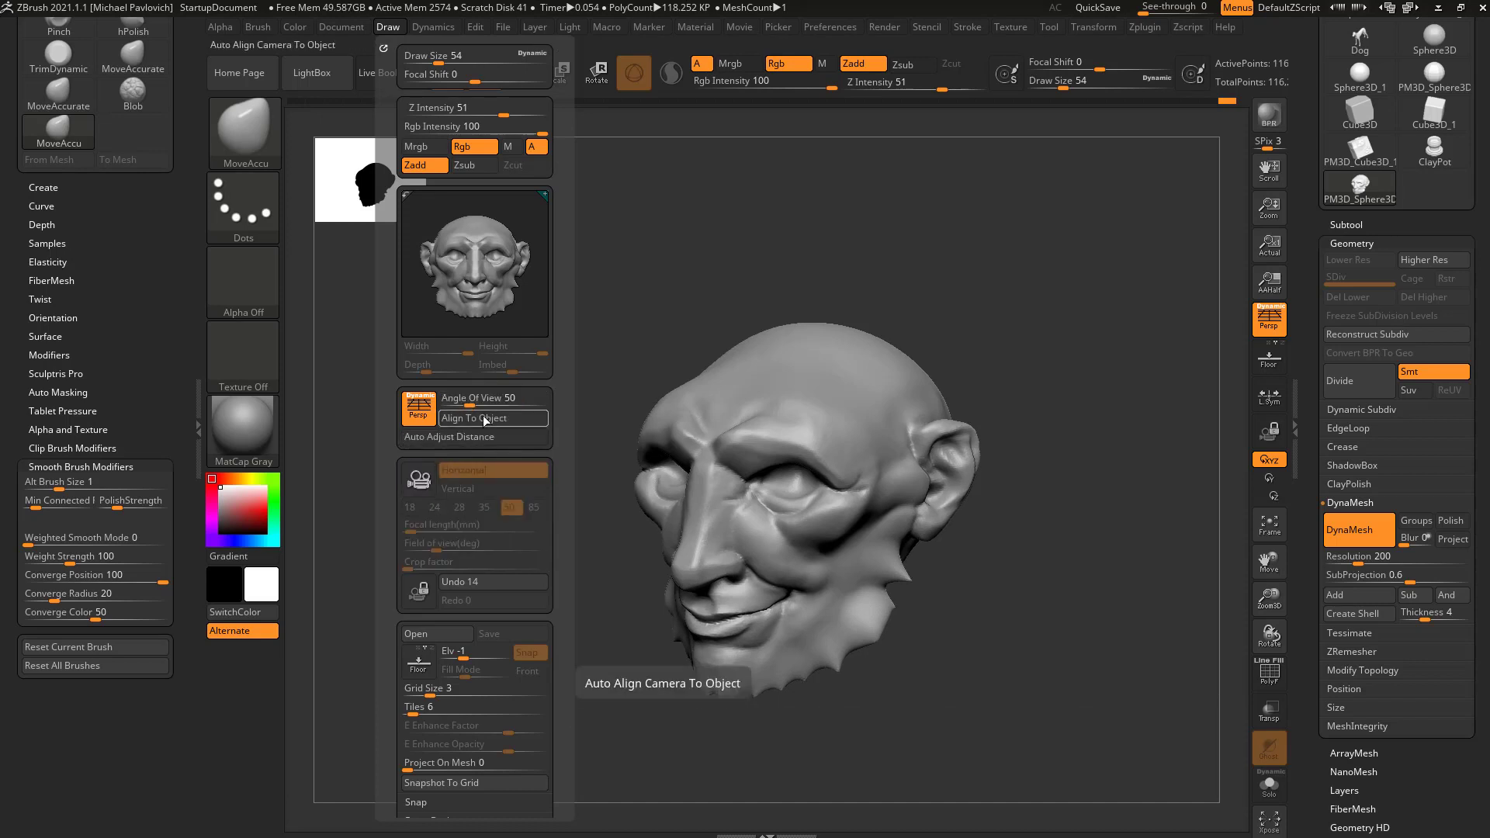
click(421, 487)
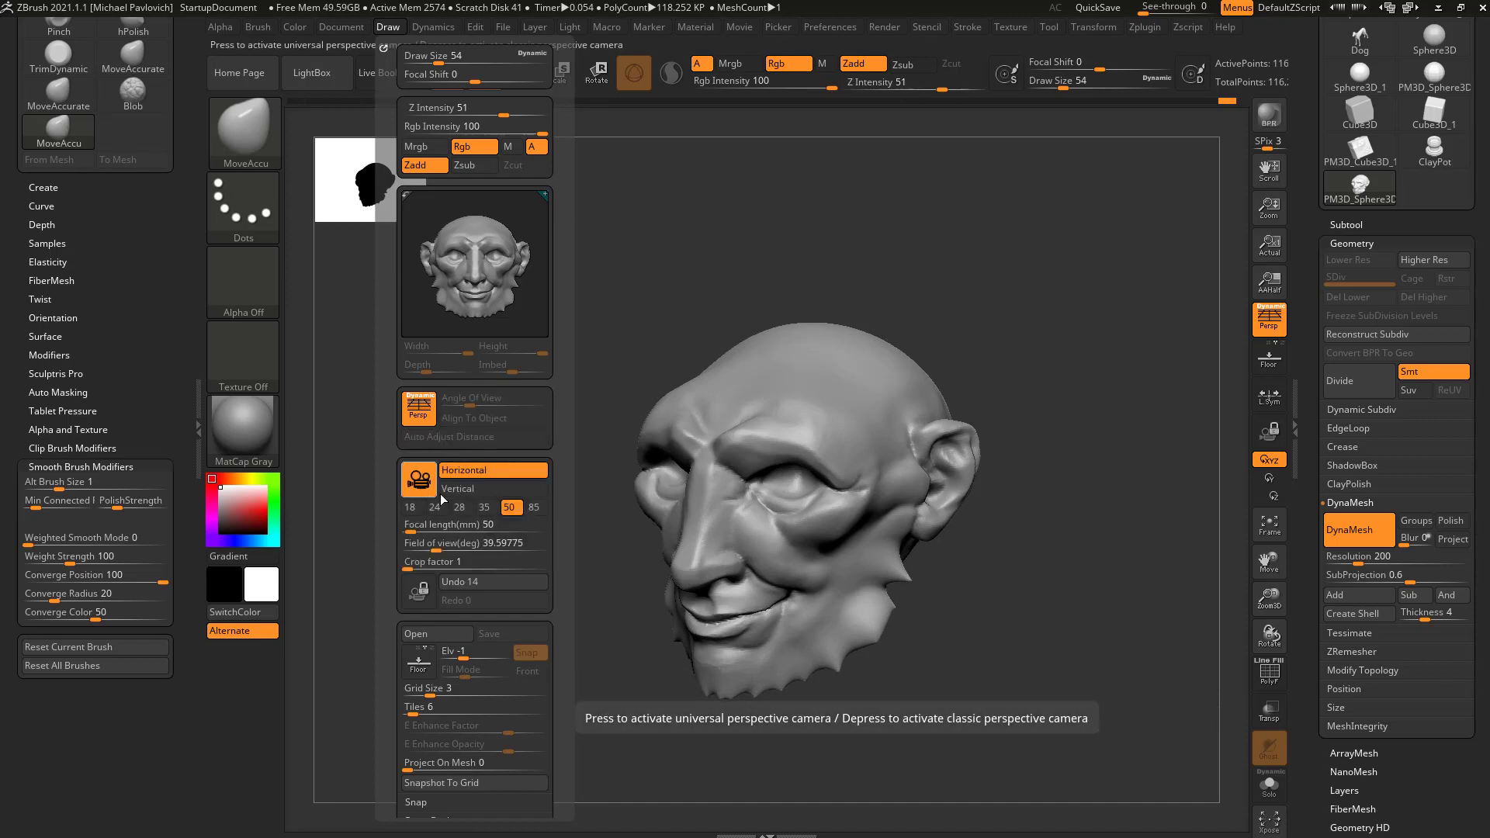
Step: Compare the head at camera focal lengths of 35, 28, 24 and 18 mm, and return to 50 mm
click(487, 511)
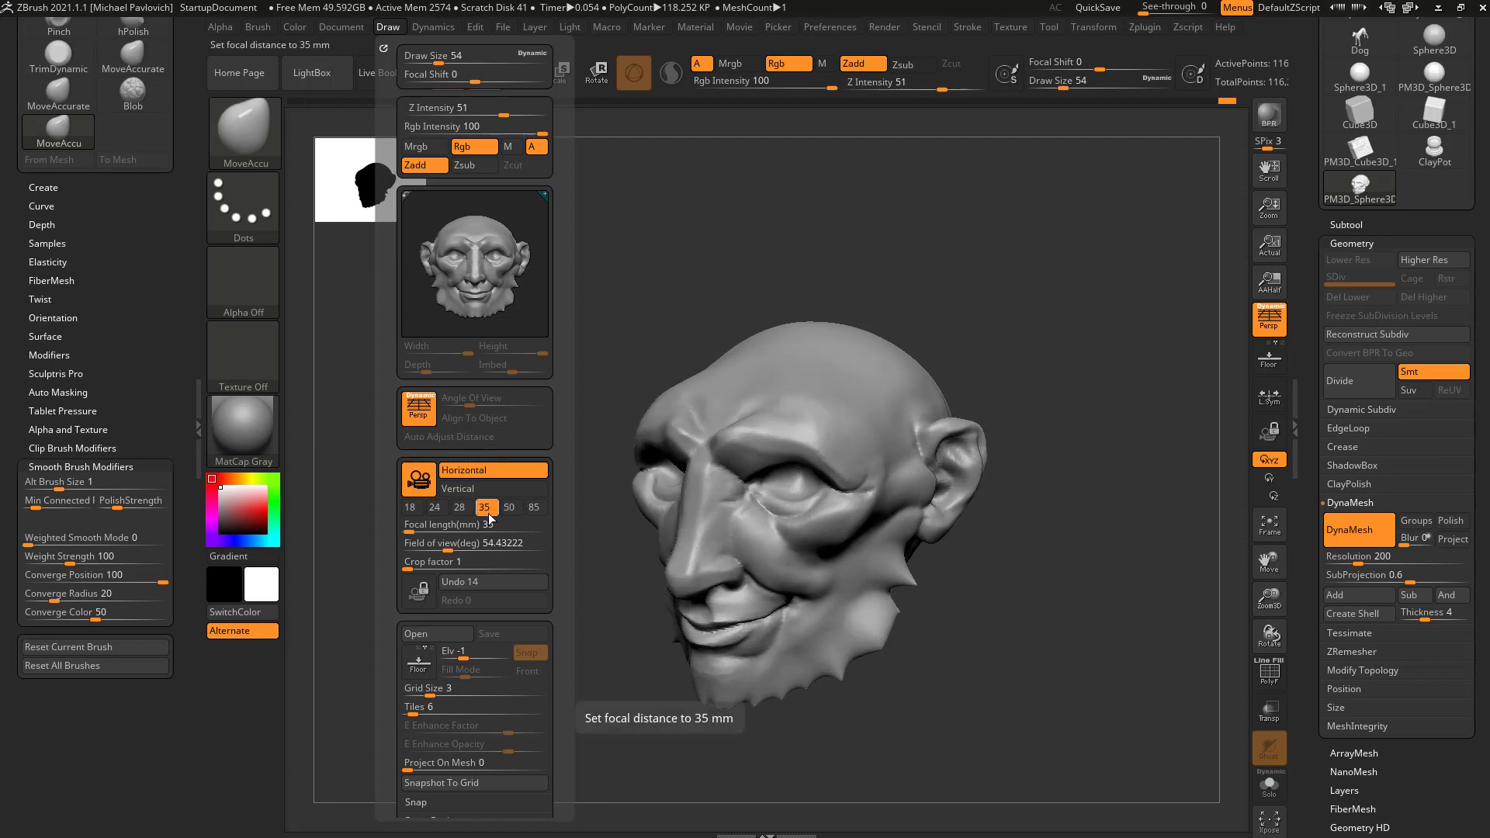
click(510, 508)
click(461, 508)
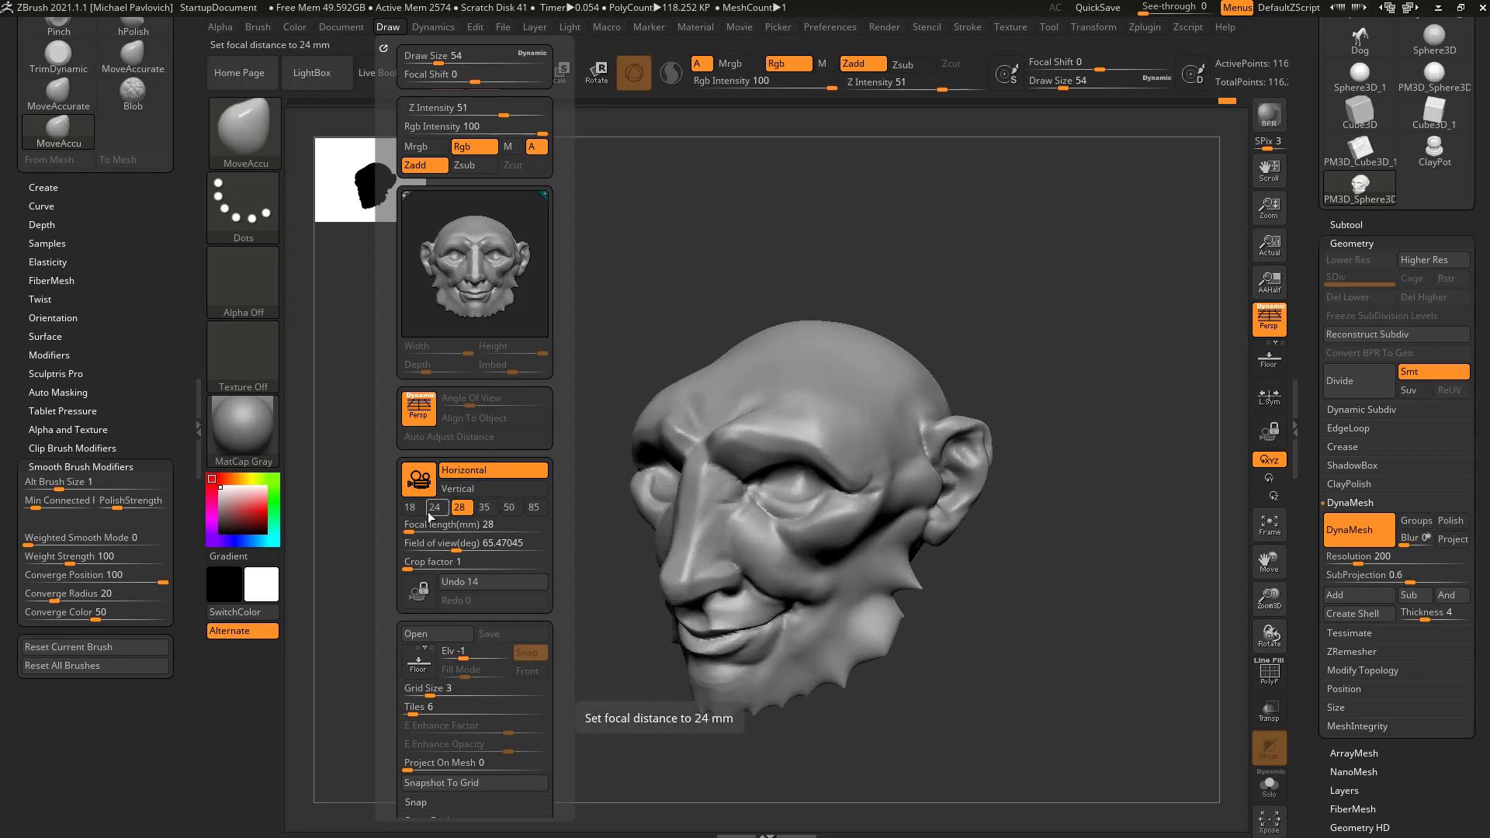
click(436, 507)
click(410, 508)
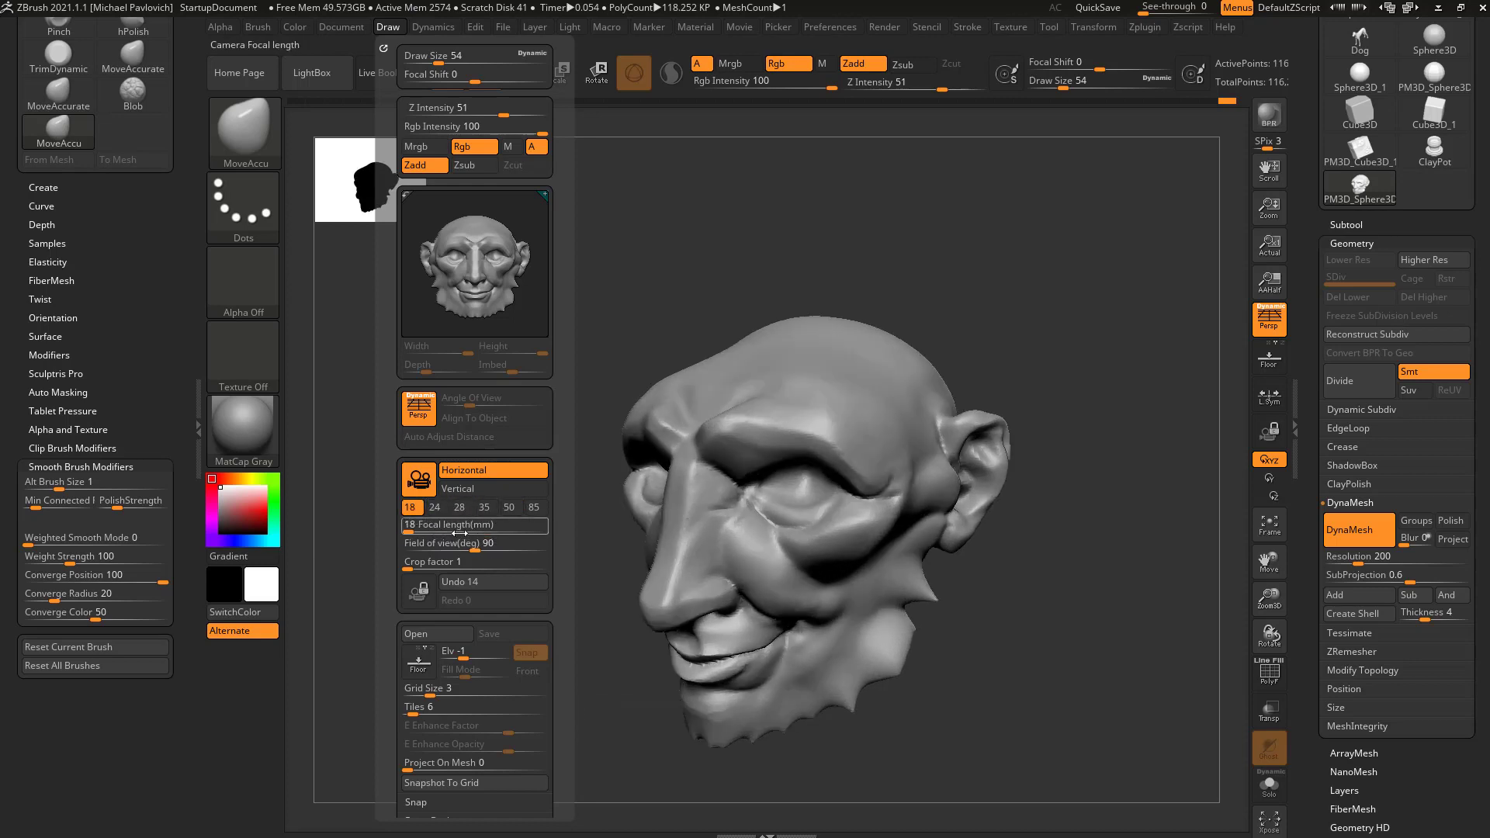
click(507, 509)
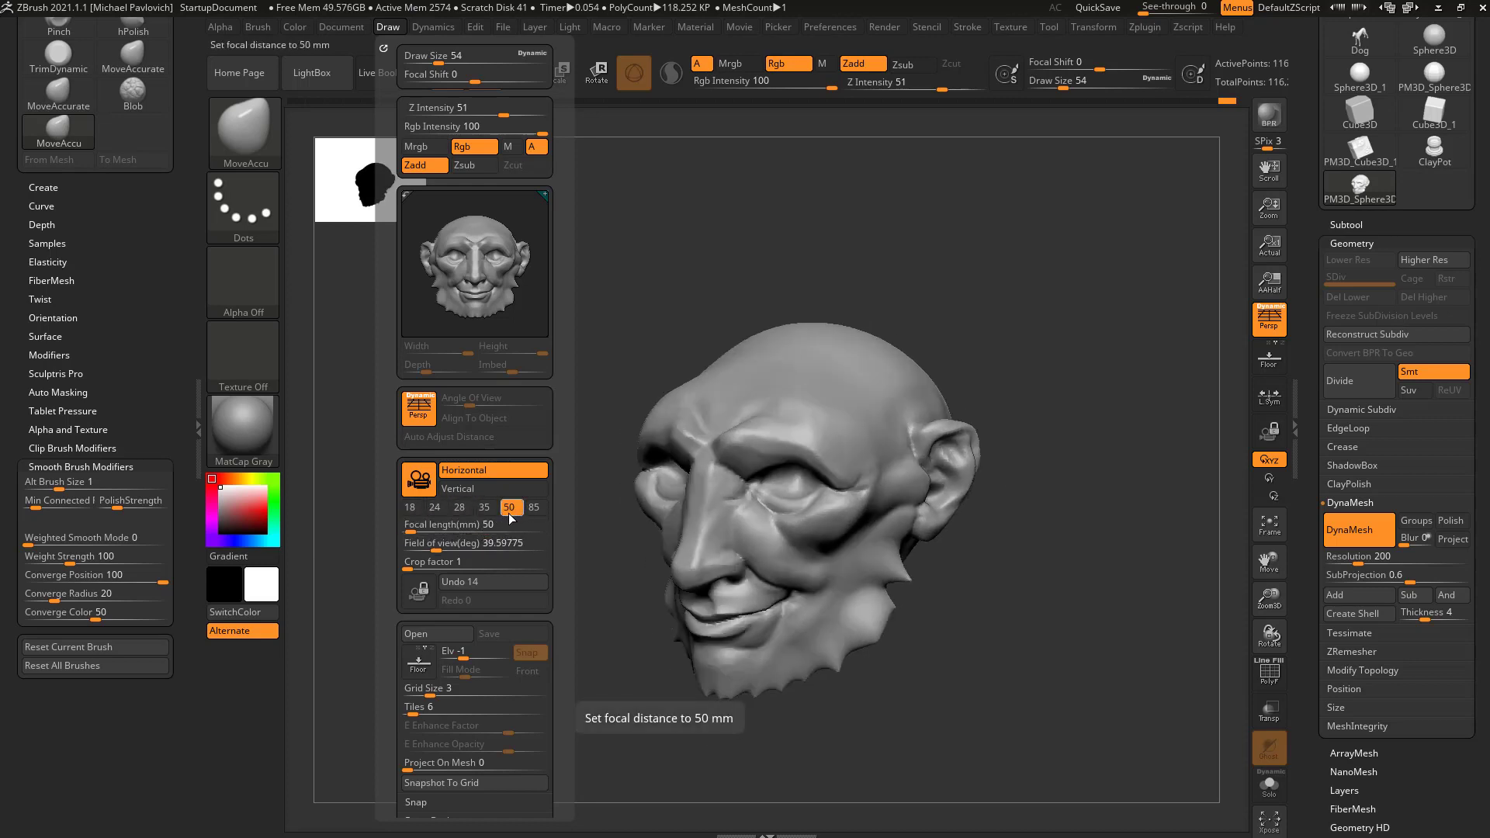
Step: Turn off perspective distortion and set the brush draw size to 90
drag(1072, 456, 1100, 504)
click(1261, 321)
mouse_move(1071, 320)
mouse_down()
mouse_move(1032, 360)
mouse_move(1065, 362)
mouse_move(1051, 334)
mouse_up()
key(s)
mouse_move(1022, 389)
mouse_down()
mouse_move(1040, 386)
mouse_move(1006, 387)
mouse_up()
key(s)
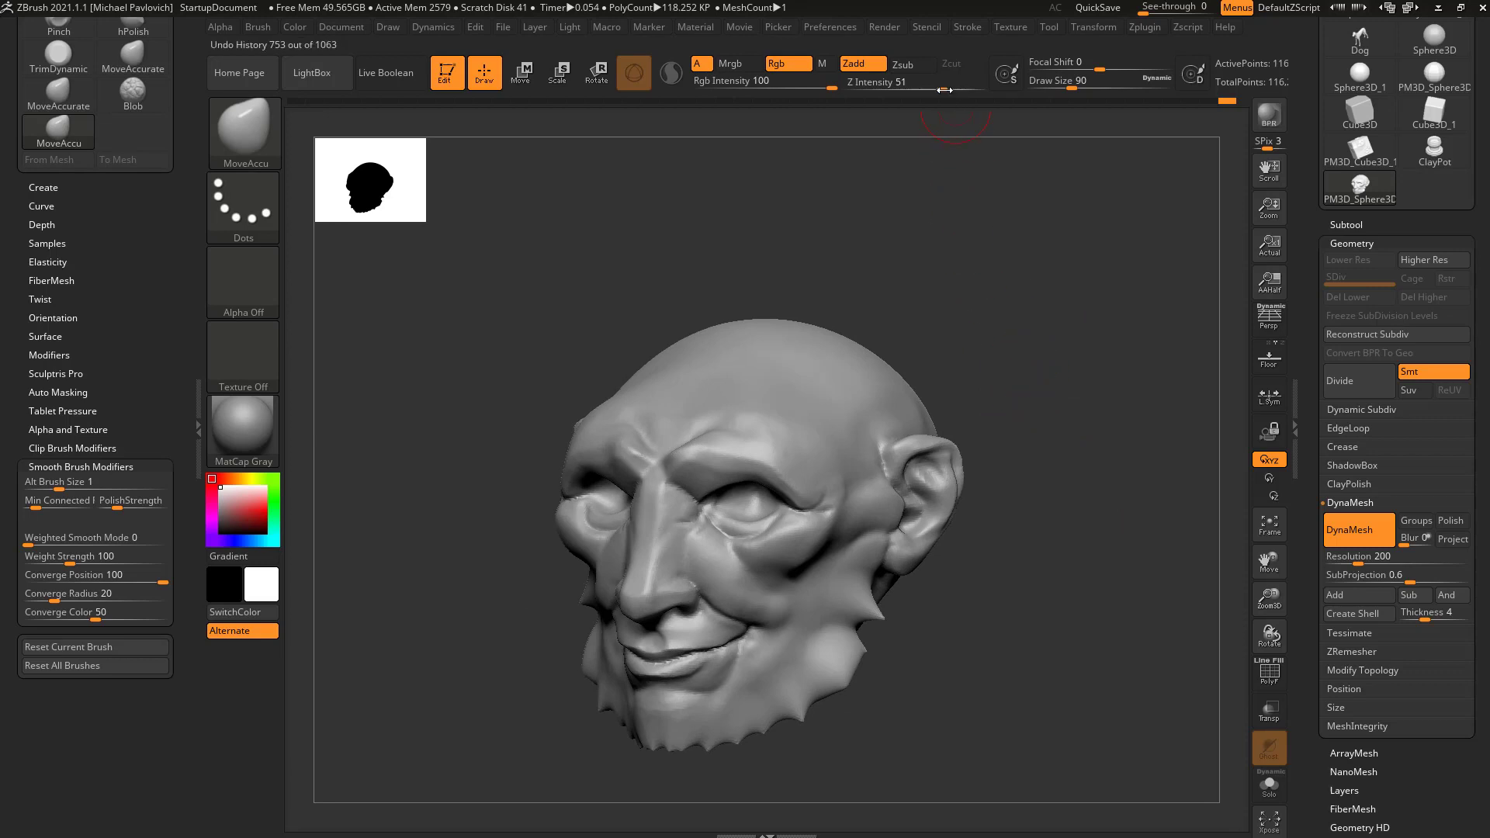
Step: Examine the quick-access brush, colour, material and draw settings in the pop-up over the canvas
click(944, 90)
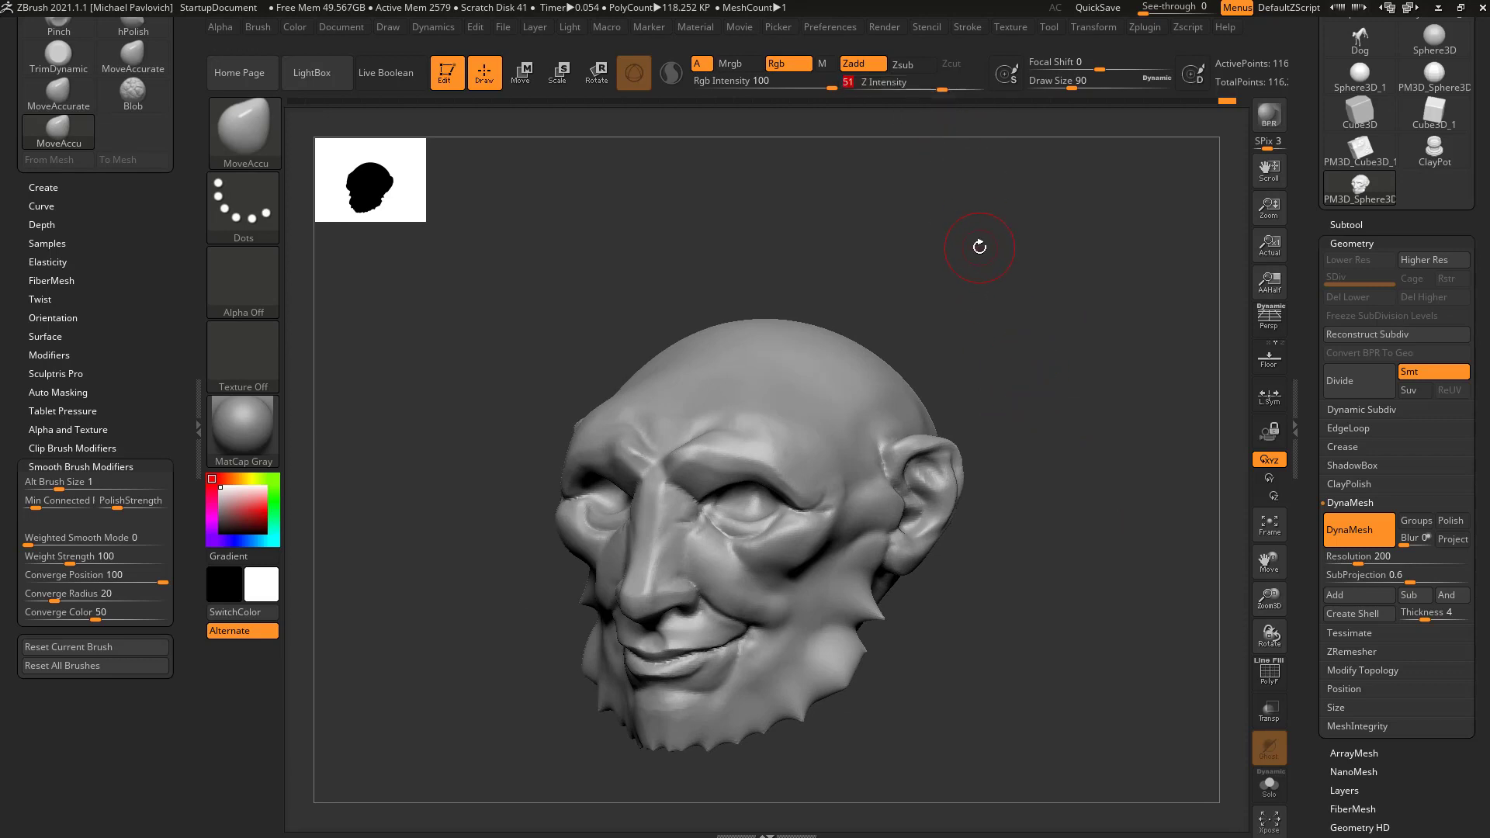
key(space)
key(space)
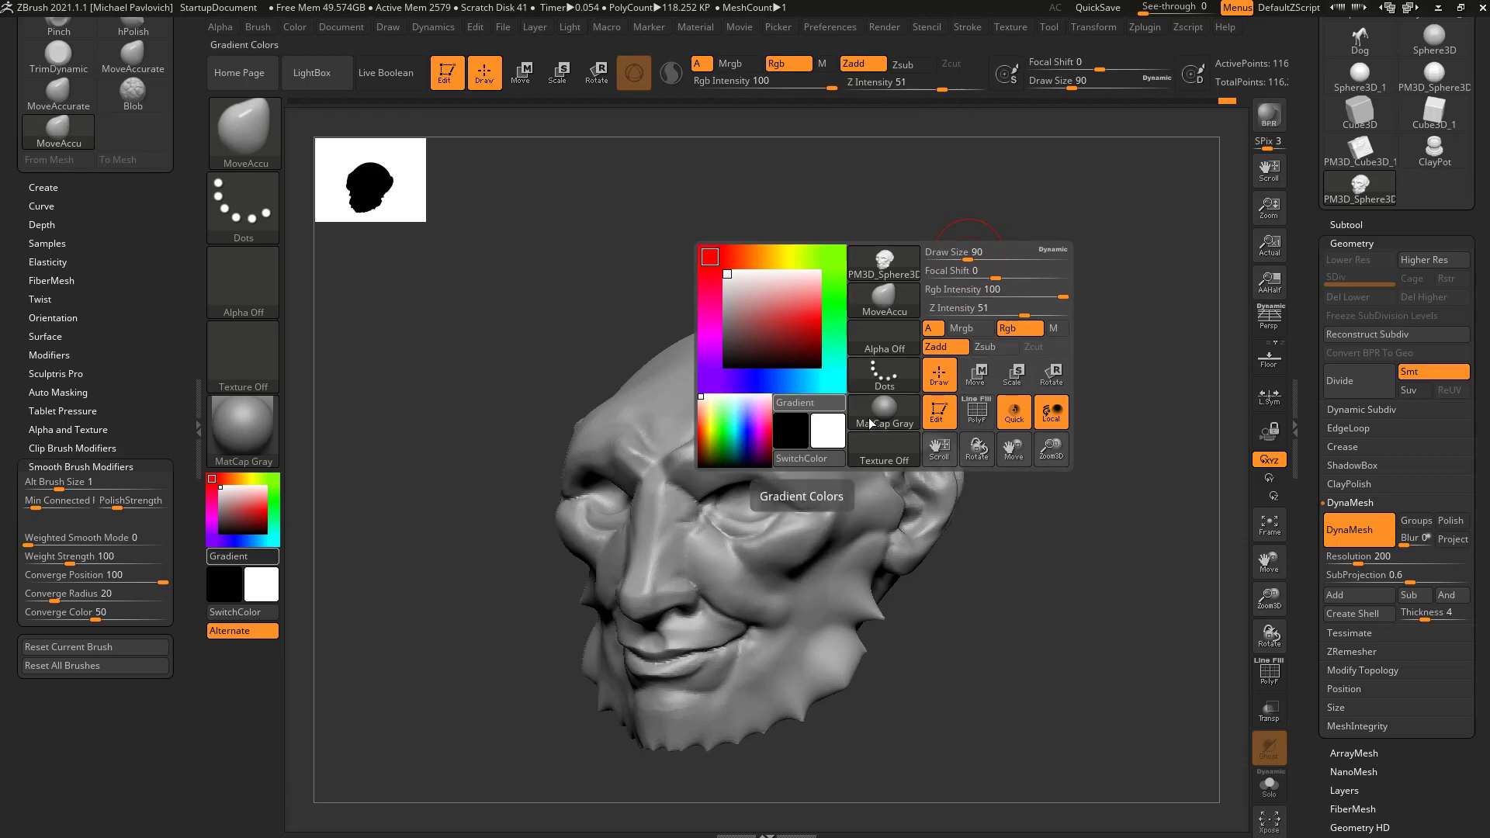
mouse_move(892, 268)
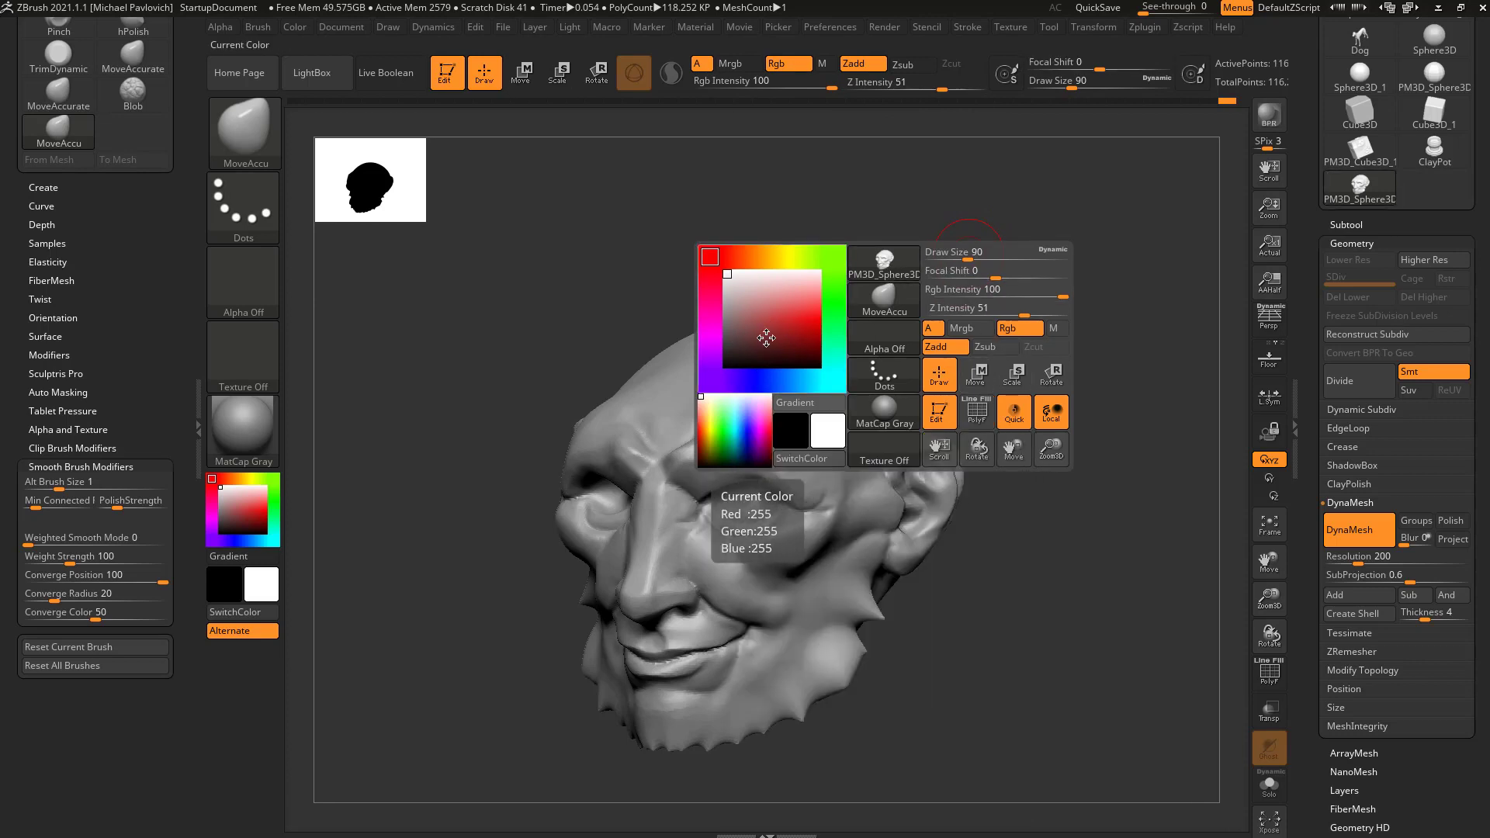
mouse_move(898, 380)
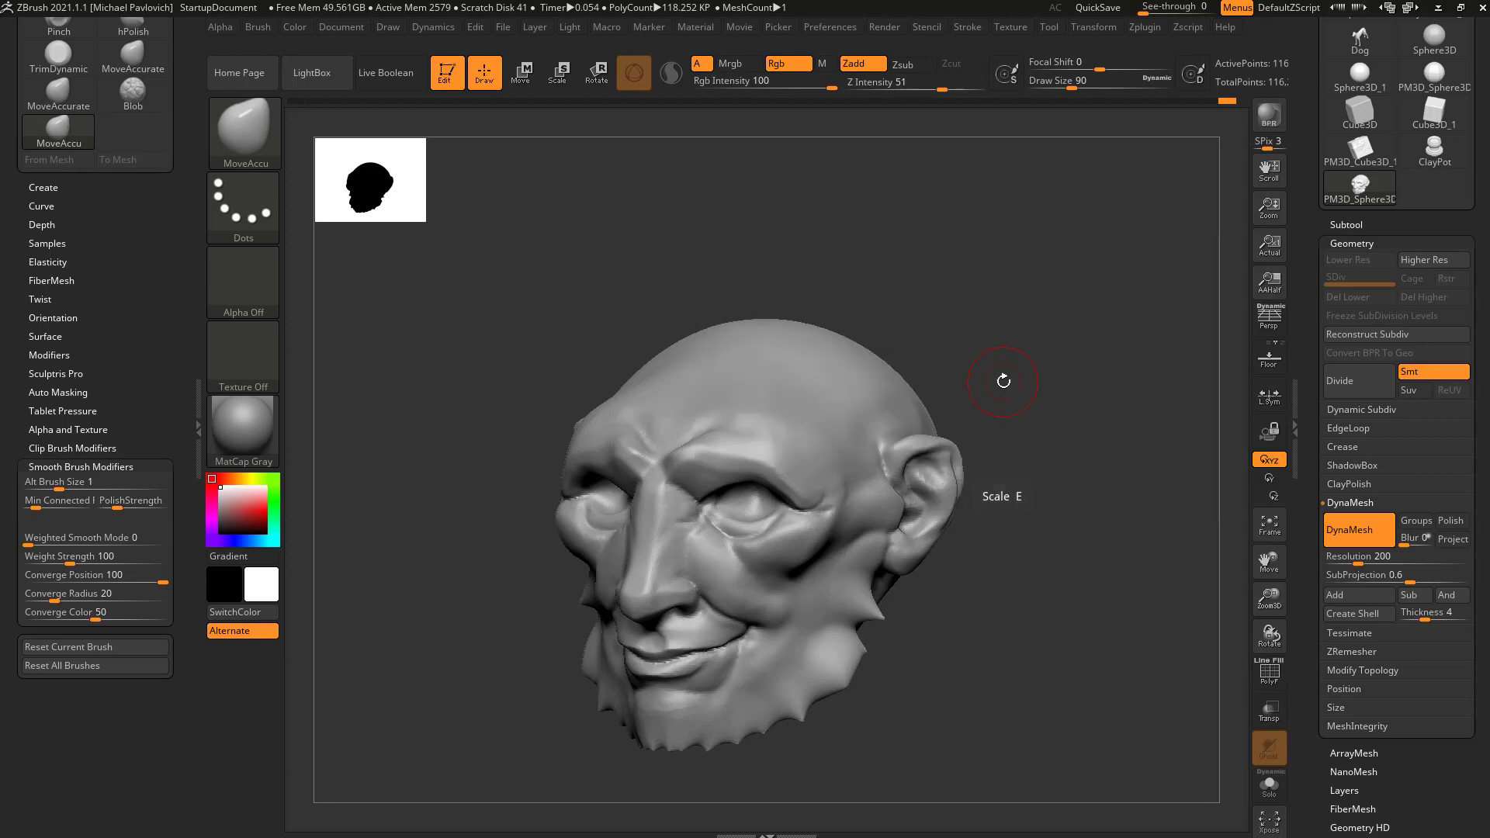
key(space)
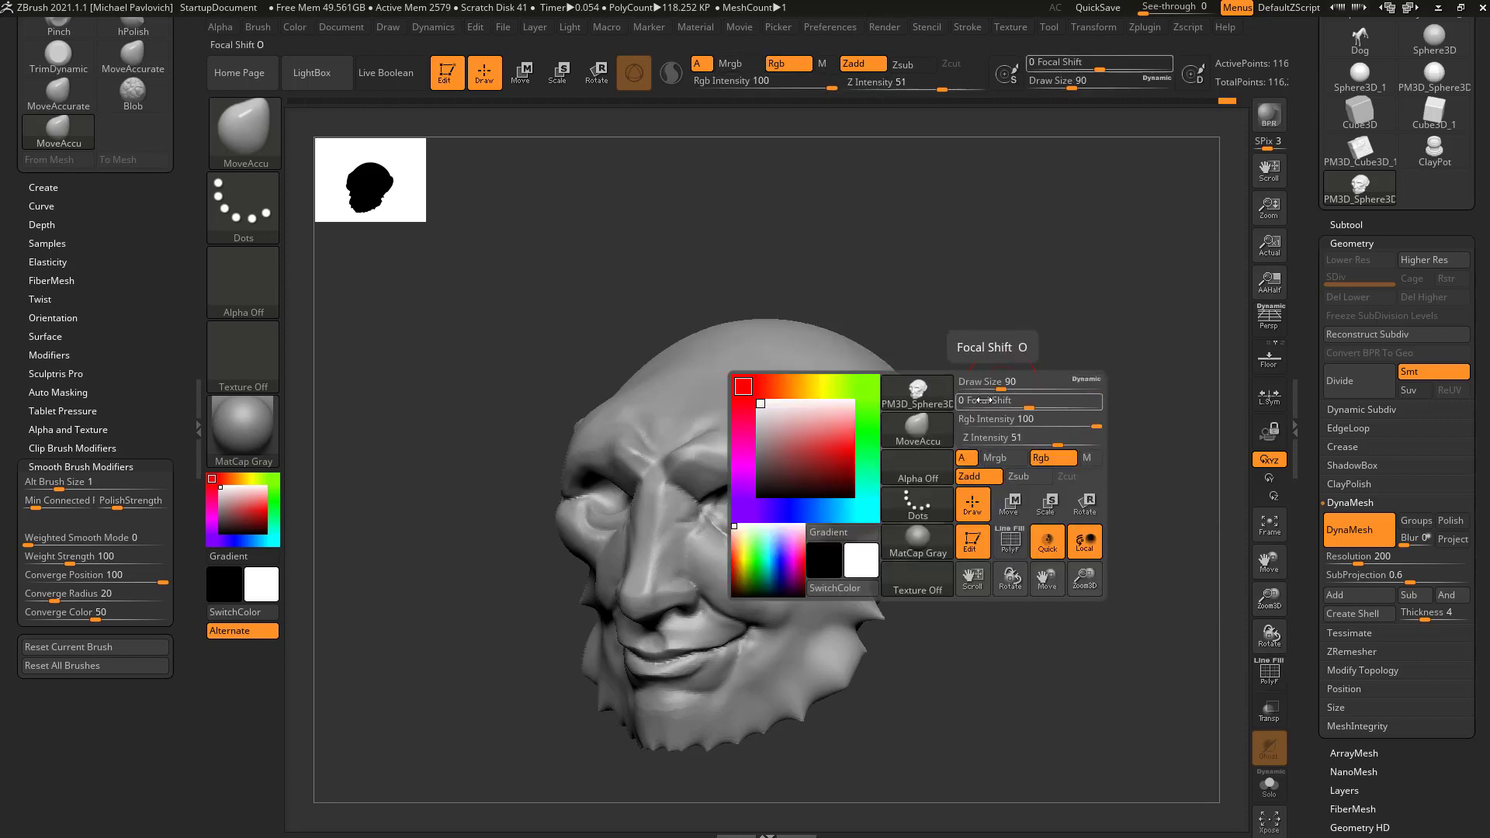
key(s)
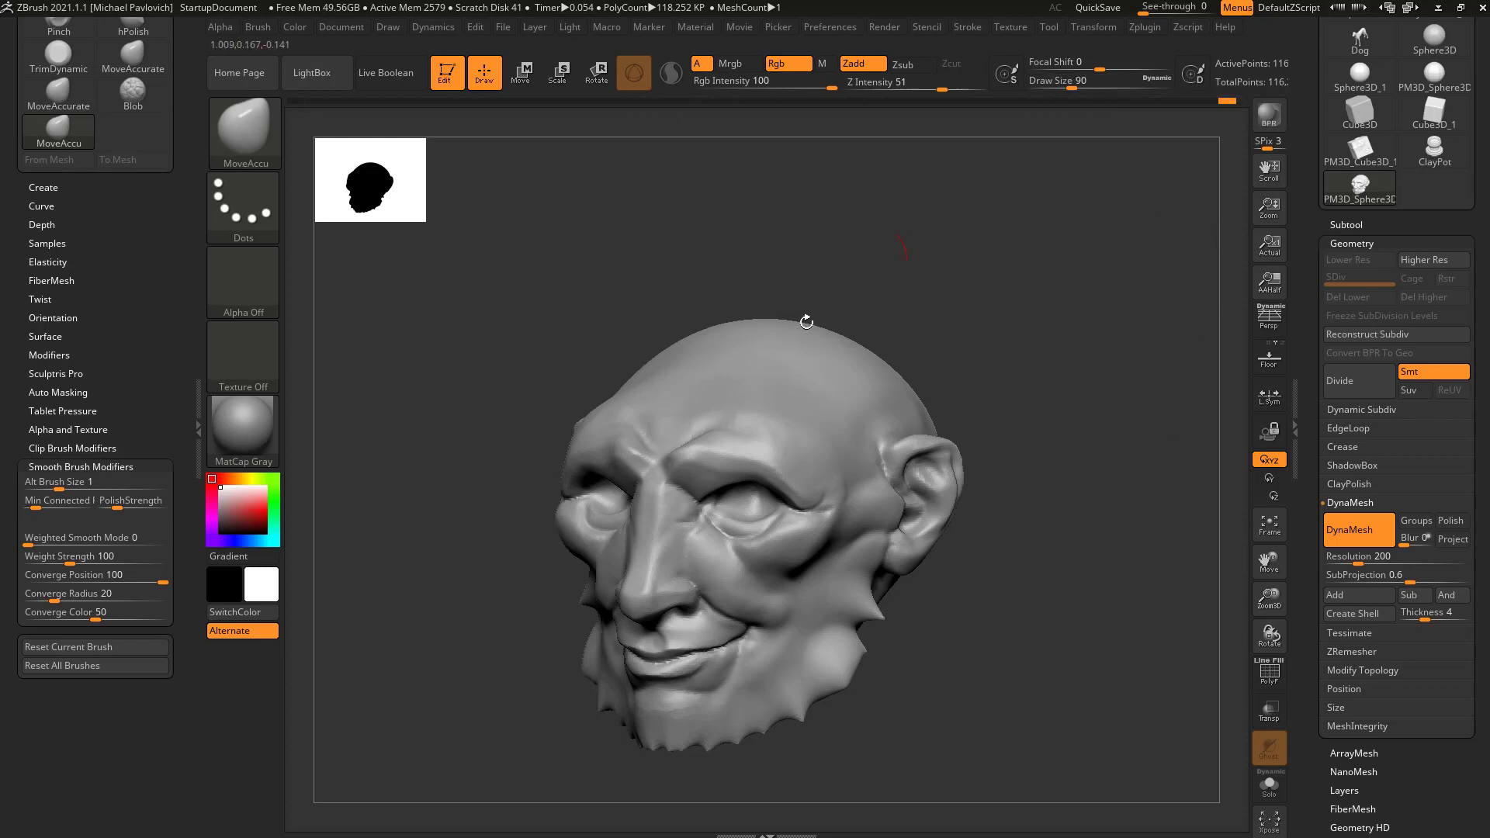
key(space)
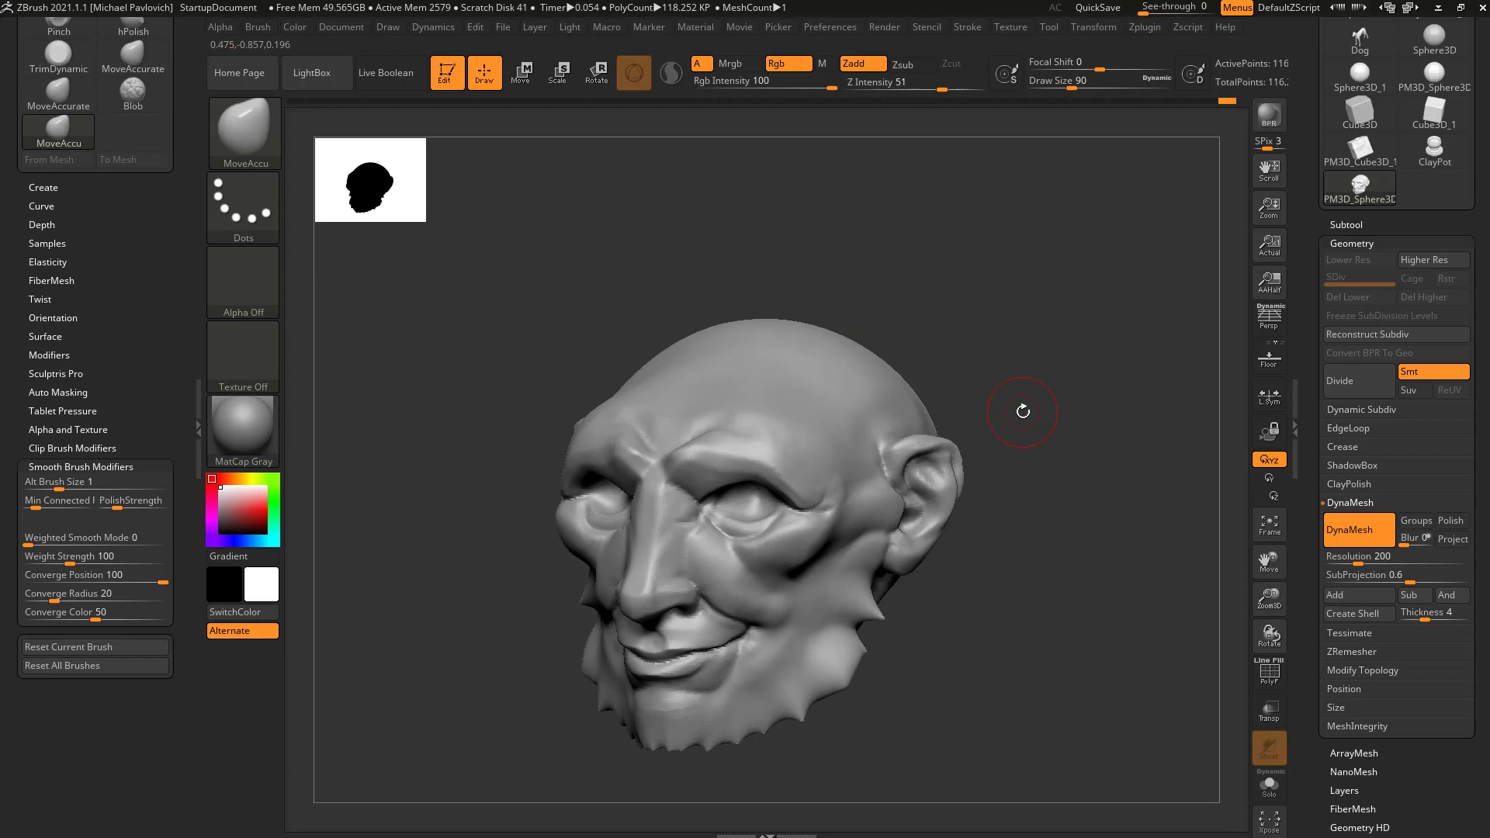
key(space)
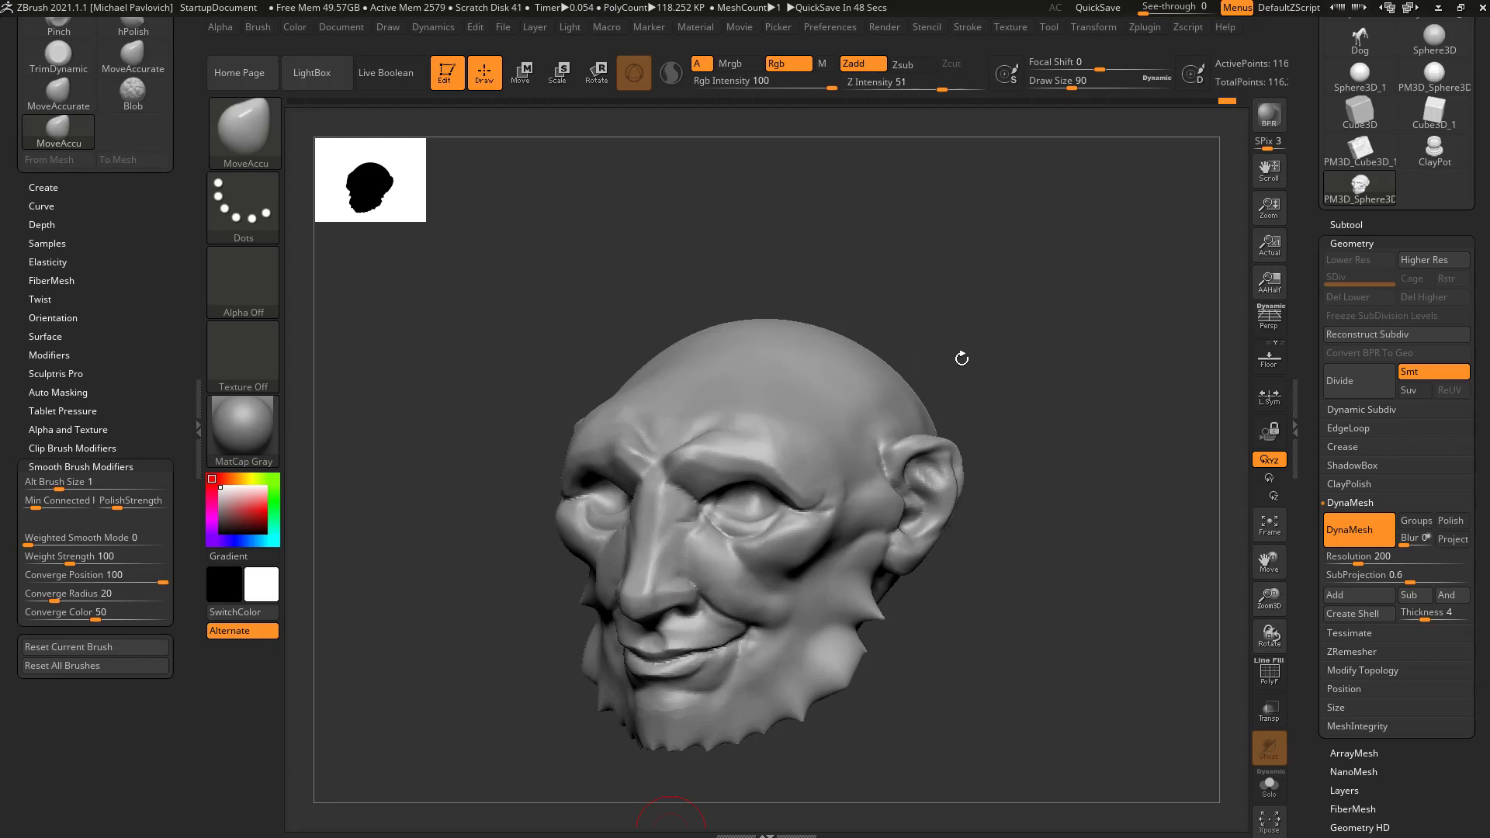
Step: Carve the side of the forehead and temple with the DamStandard brush at draw size 172
drag(1054, 402, 920, 416)
mouse_move(1077, 363)
alt+mouse_down()
mouse_move(1035, 413)
mouse_move(1068, 424)
mouse_move(1023, 389)
mouse_move(1085, 380)
mouse_move(1038, 427)
alt+mouse_up()
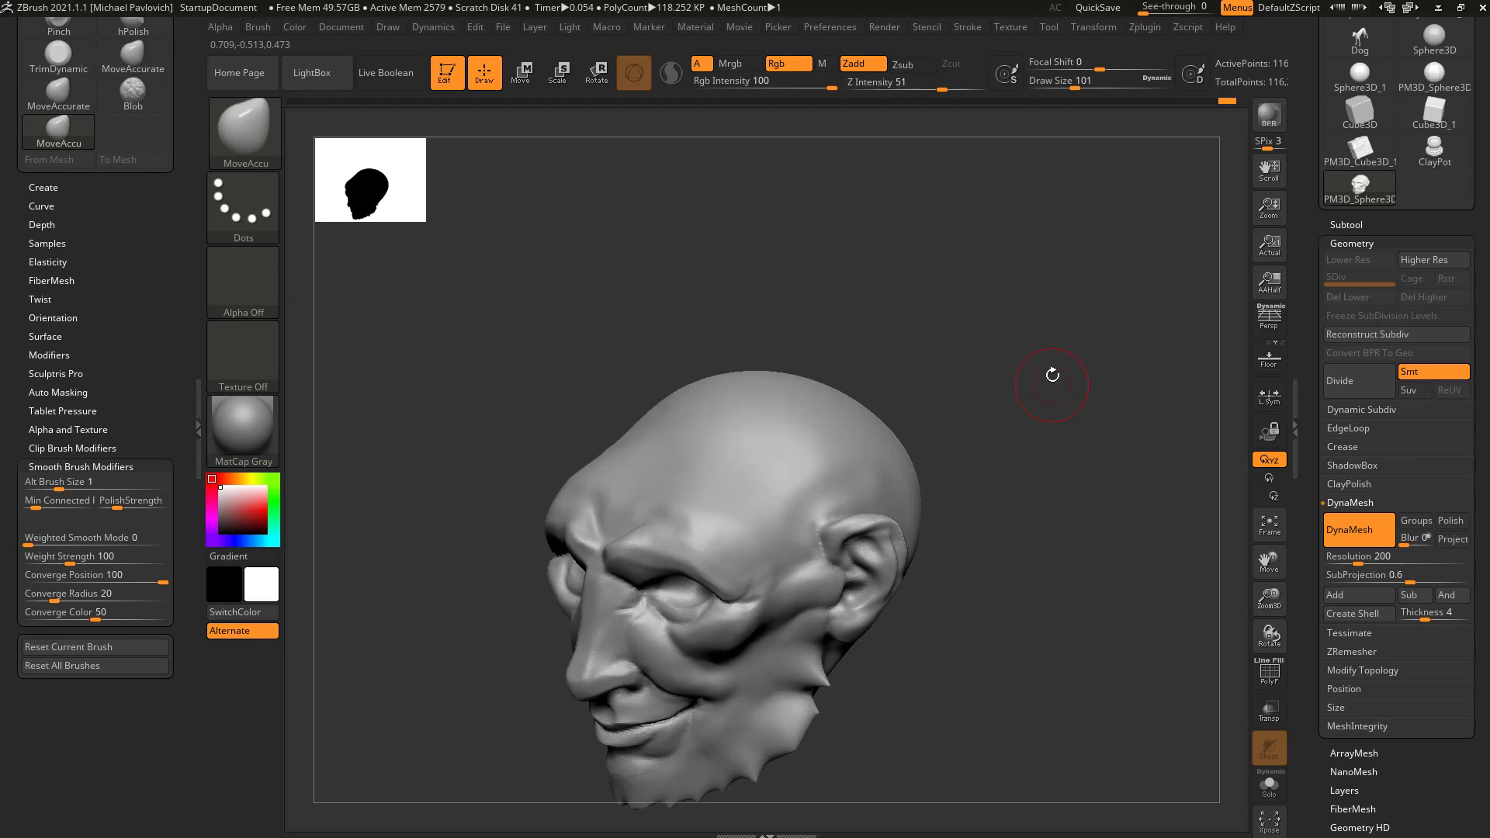
key(b)
key(d)
key(s)
drag(1042, 375, 943, 392)
key(s)
mouse_move(765, 506)
mouse_down()
mouse_move(785, 506)
mouse_move(762, 506)
mouse_up()
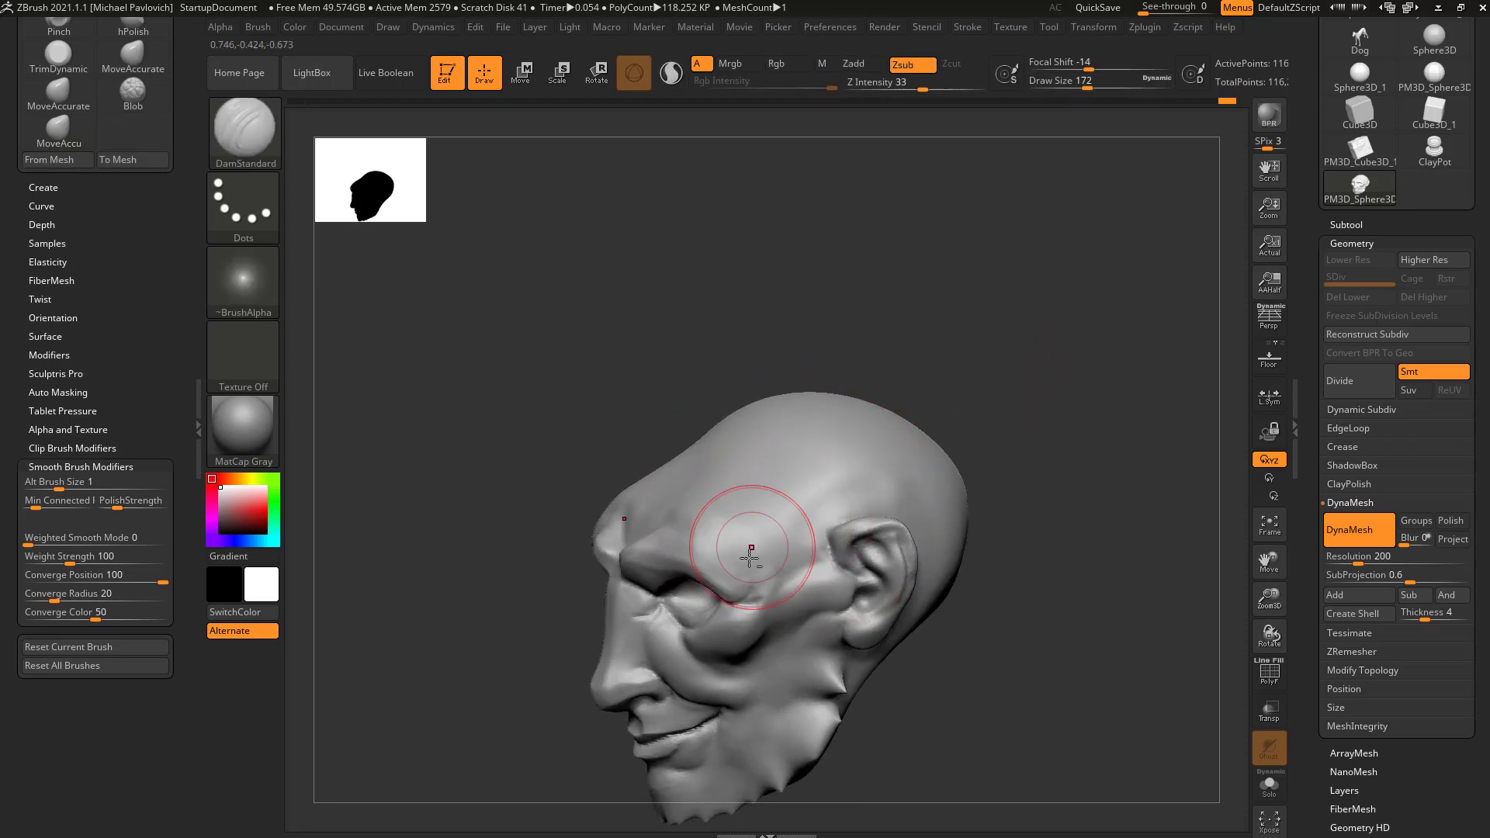
drag(927, 435, 989, 462)
drag(812, 400, 852, 456)
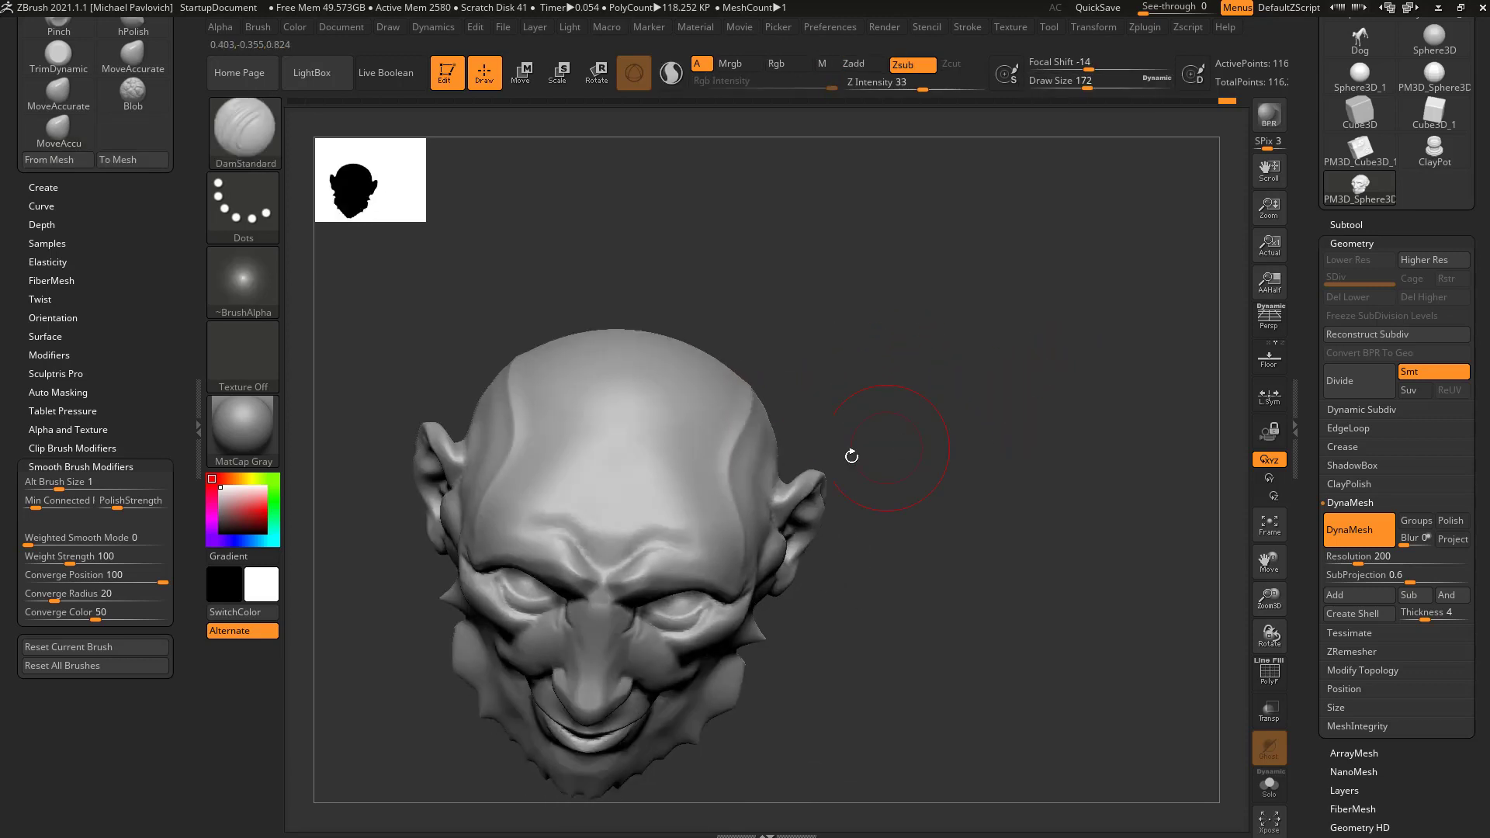
Step: Reshape the side of the forehead with the Move brush
key(b)
key(m)
key(v)
drag(722, 469, 742, 440)
mouse_move(931, 441)
mouse_down()
mouse_move(885, 391)
mouse_move(881, 410)
mouse_up()
Step: Add volume to the temple and side of the forehead with the Clay brush and smooth the area
key(b)
key(c)
key(l)
drag(736, 532, 815, 404)
drag(865, 344, 846, 372)
mouse_move(730, 466)
mouse_down()
mouse_move(814, 336)
mouse_move(738, 476)
mouse_up()
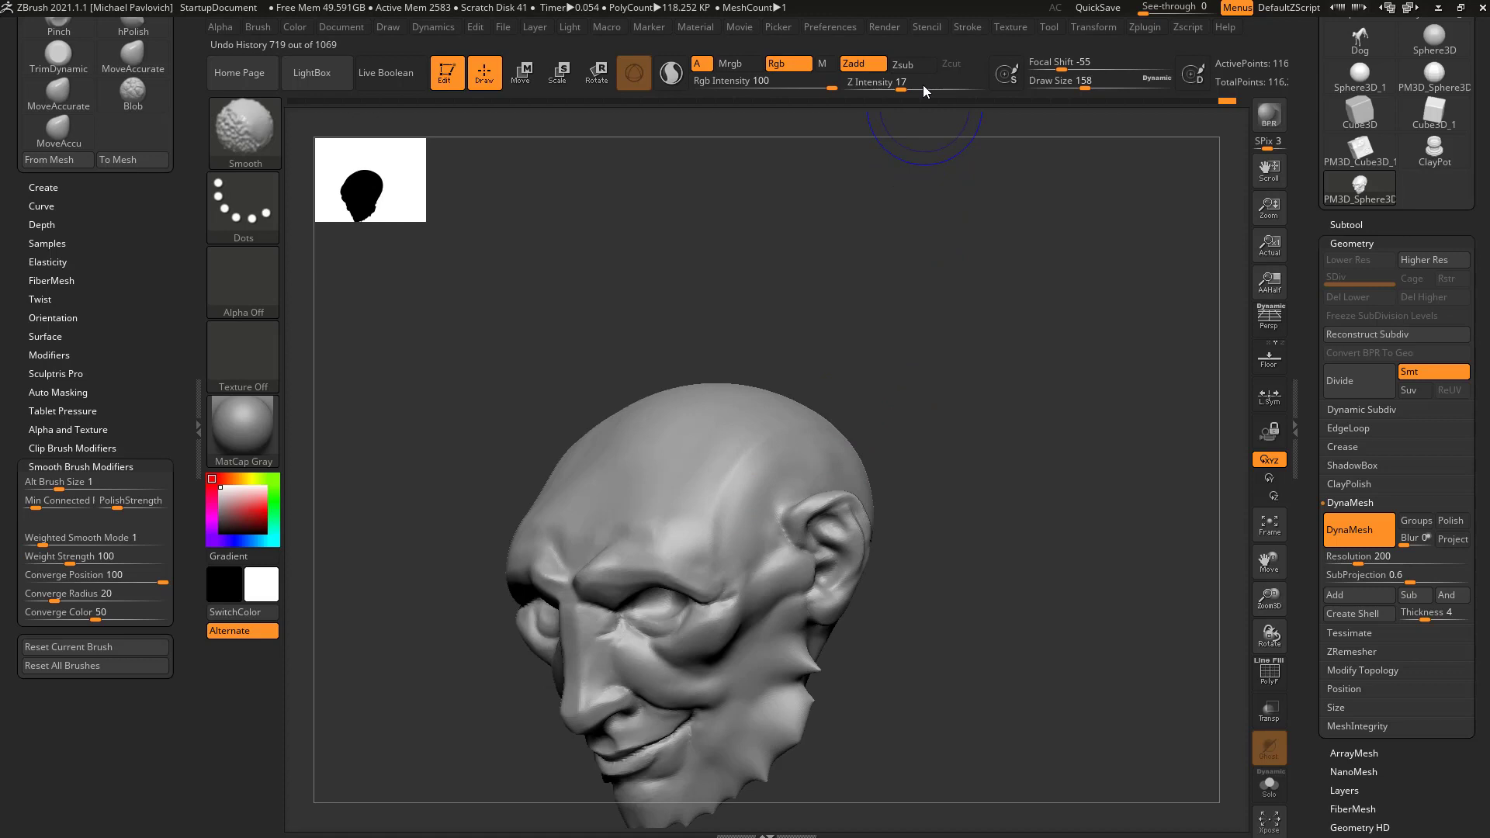
click(966, 101)
mouse_move(975, 213)
mouse_down()
mouse_move(972, 140)
mouse_move(1237, 102)
mouse_up()
Step: Select the Standard brush at draw size 17 and turn the head to a near-frontal view
key(b)
key(s)
key(t)
mouse_move(955, 342)
mouse_down()
mouse_move(932, 431)
mouse_move(768, 426)
mouse_move(991, 419)
mouse_move(721, 556)
mouse_up()
key(s)
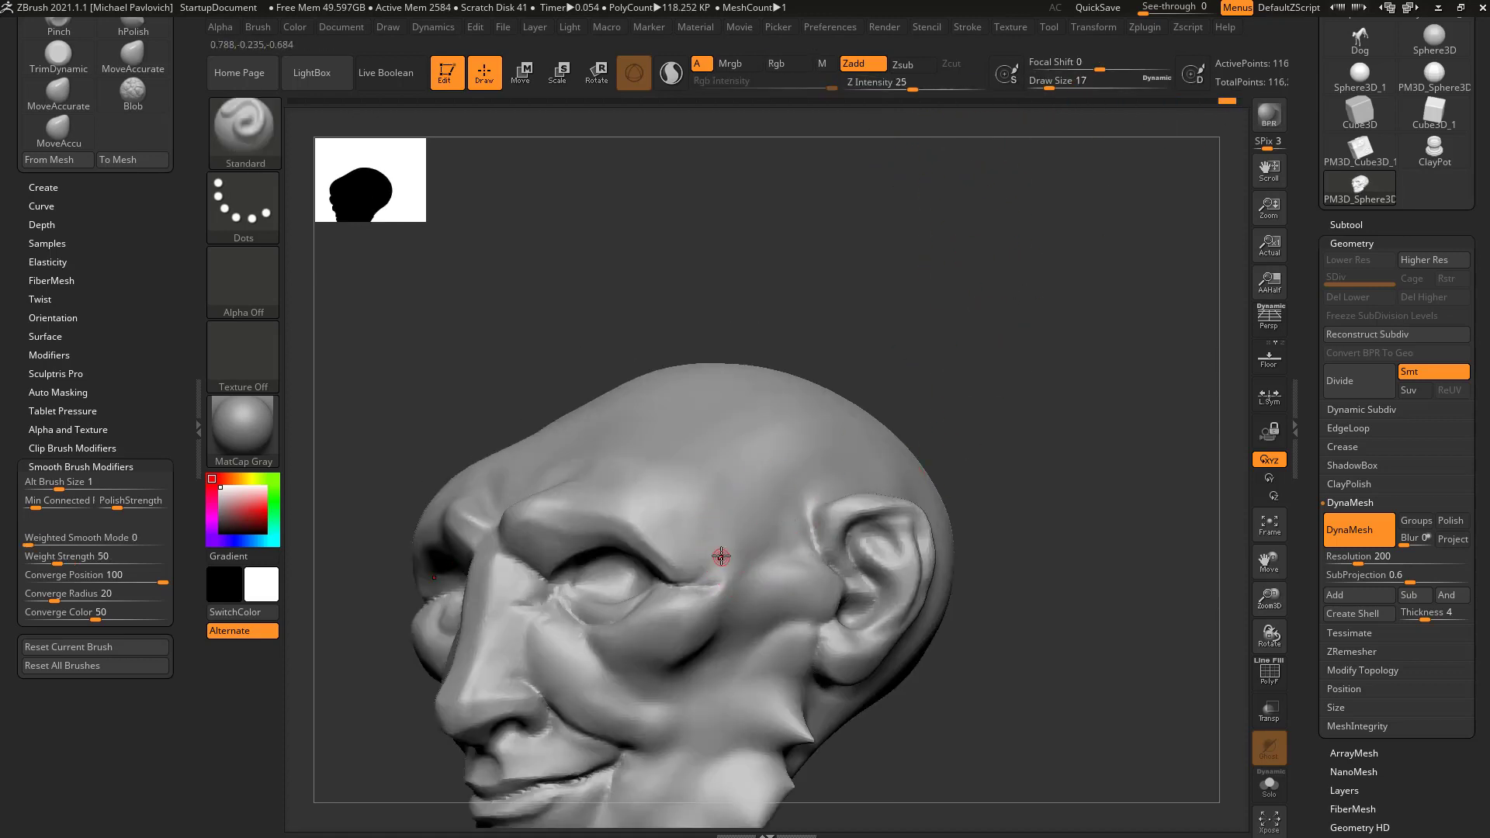
drag(988, 419, 805, 471)
drag(846, 404, 1086, 362)
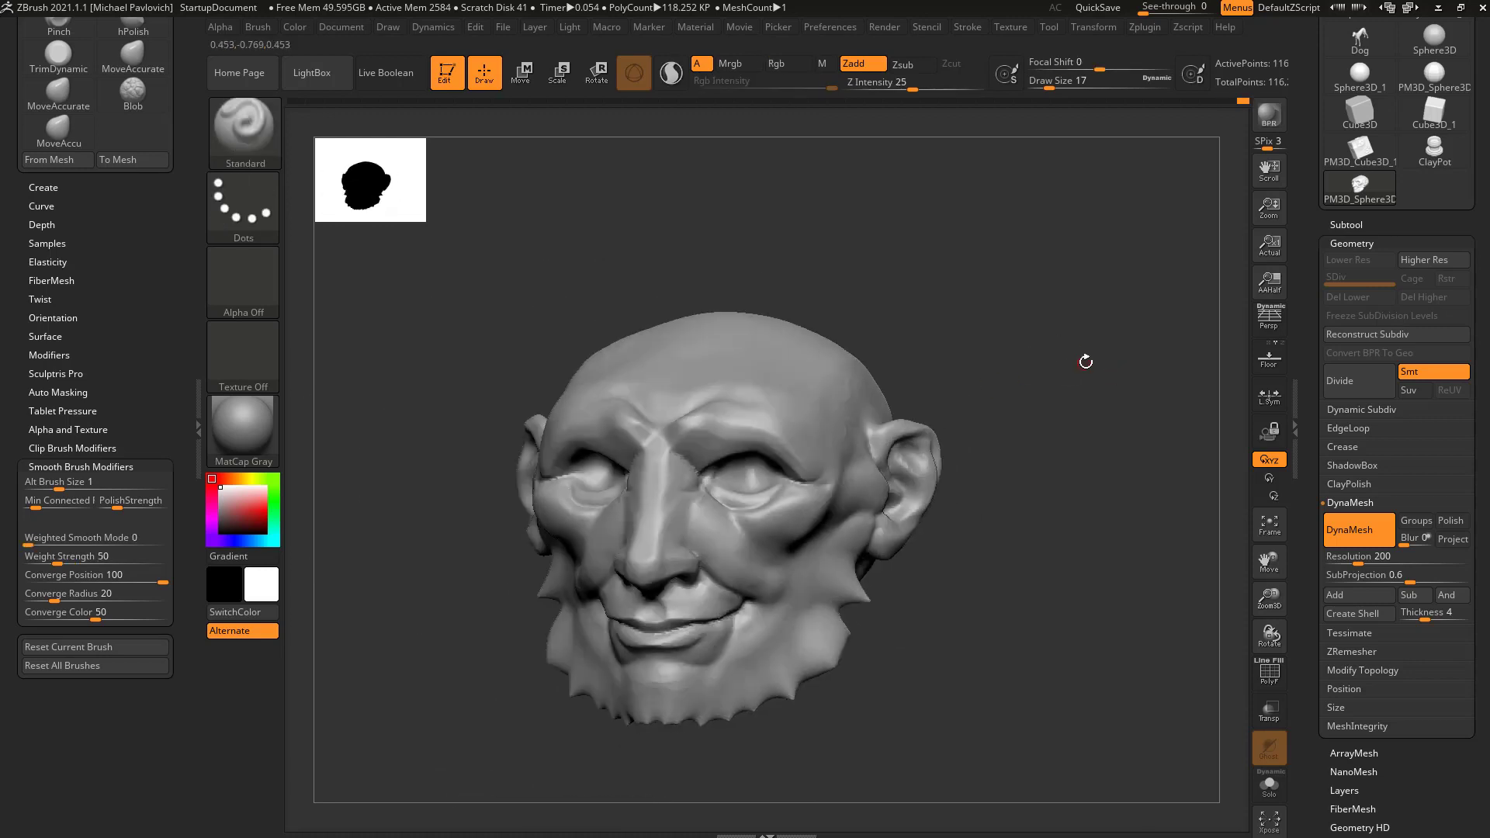
Step: Clone the head tool and make the clone the active tool
drag(1309, 272, 1313, 385)
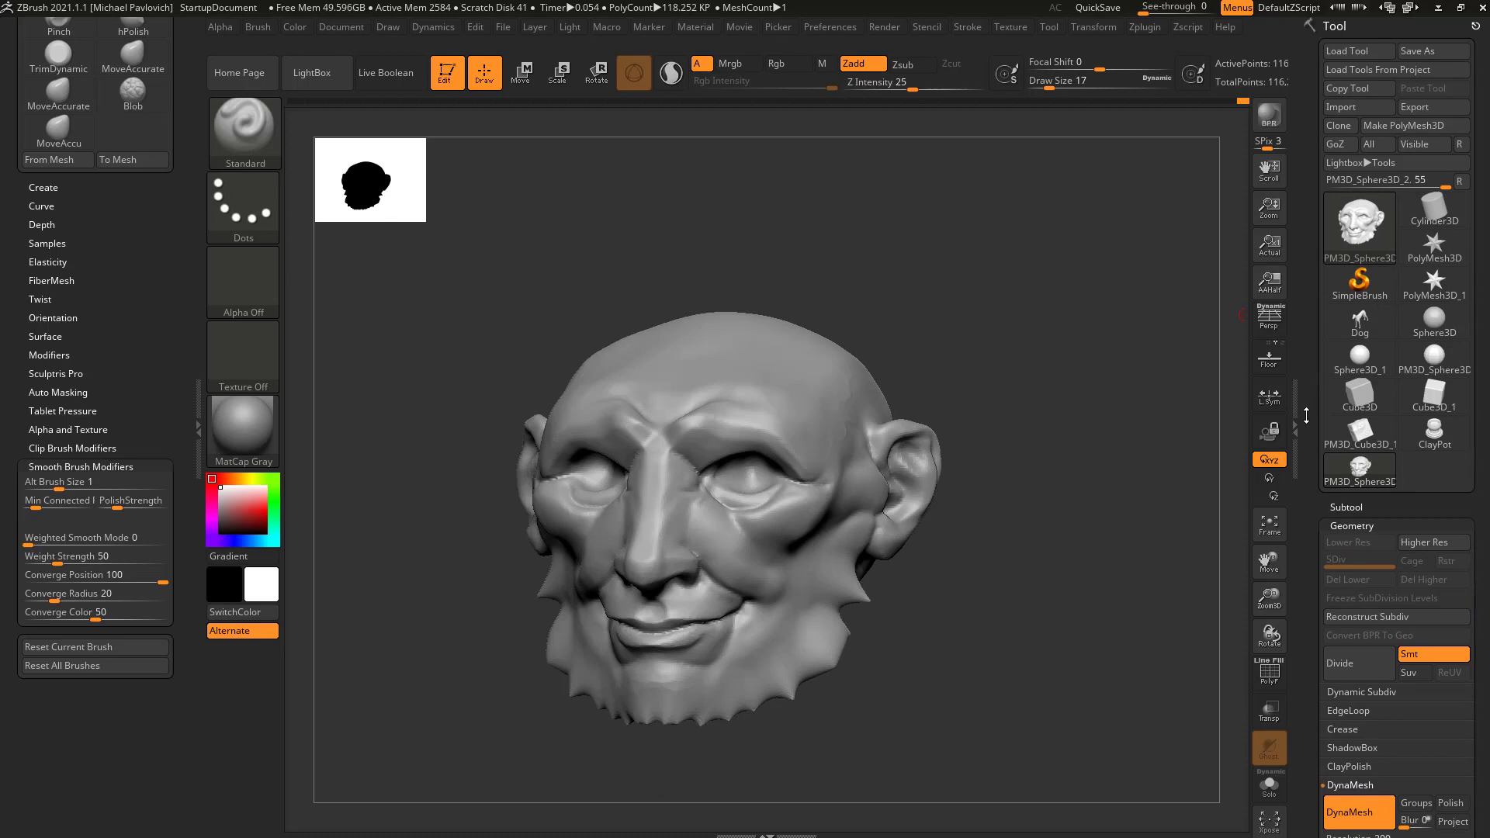
click(1340, 126)
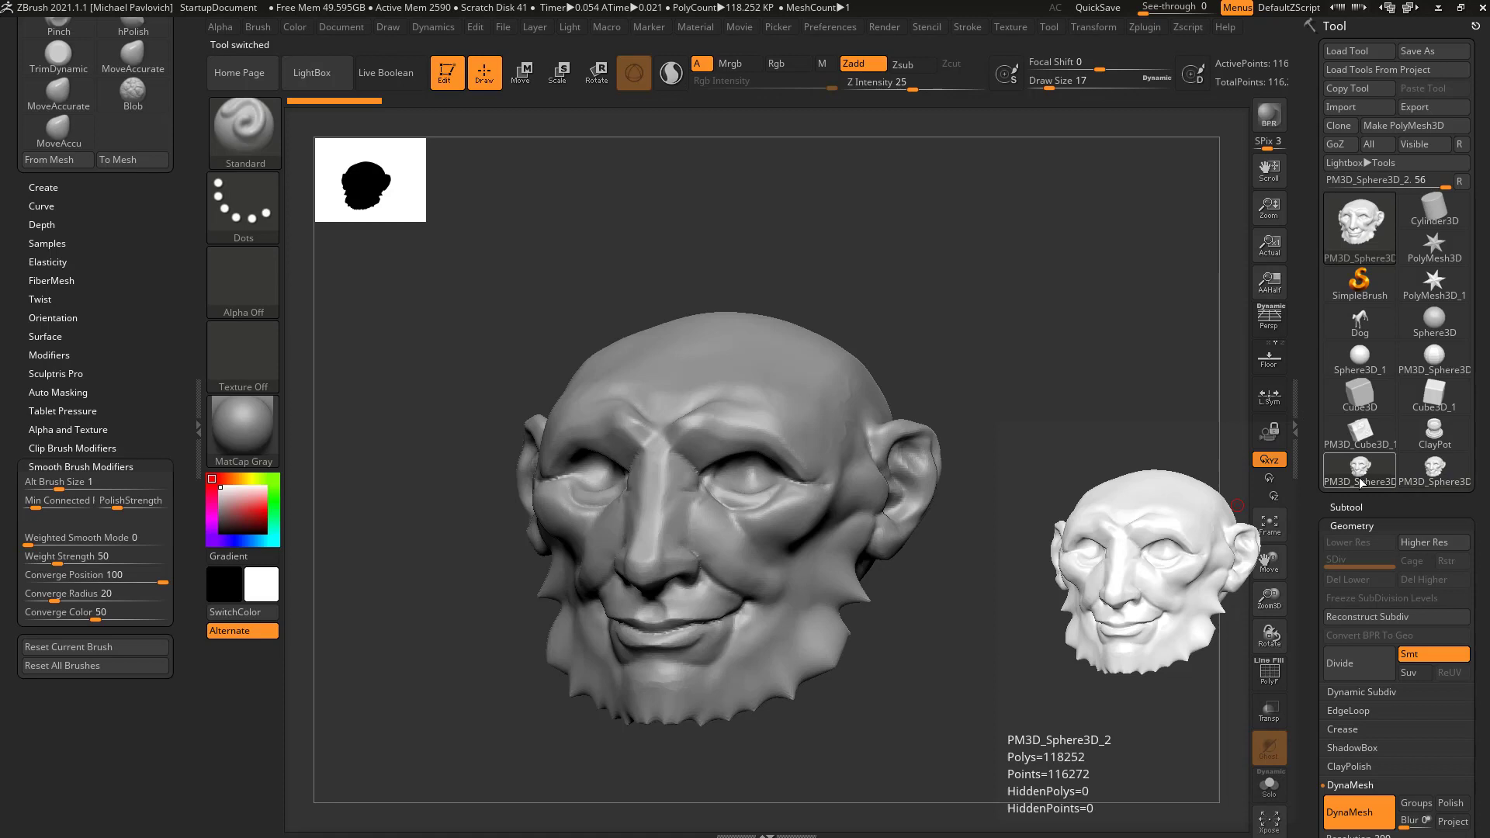
click(1353, 482)
Step: Reshape the cloned head's nose and brow with the Move brush at draw size 197
drag(1125, 507, 1135, 513)
key(s)
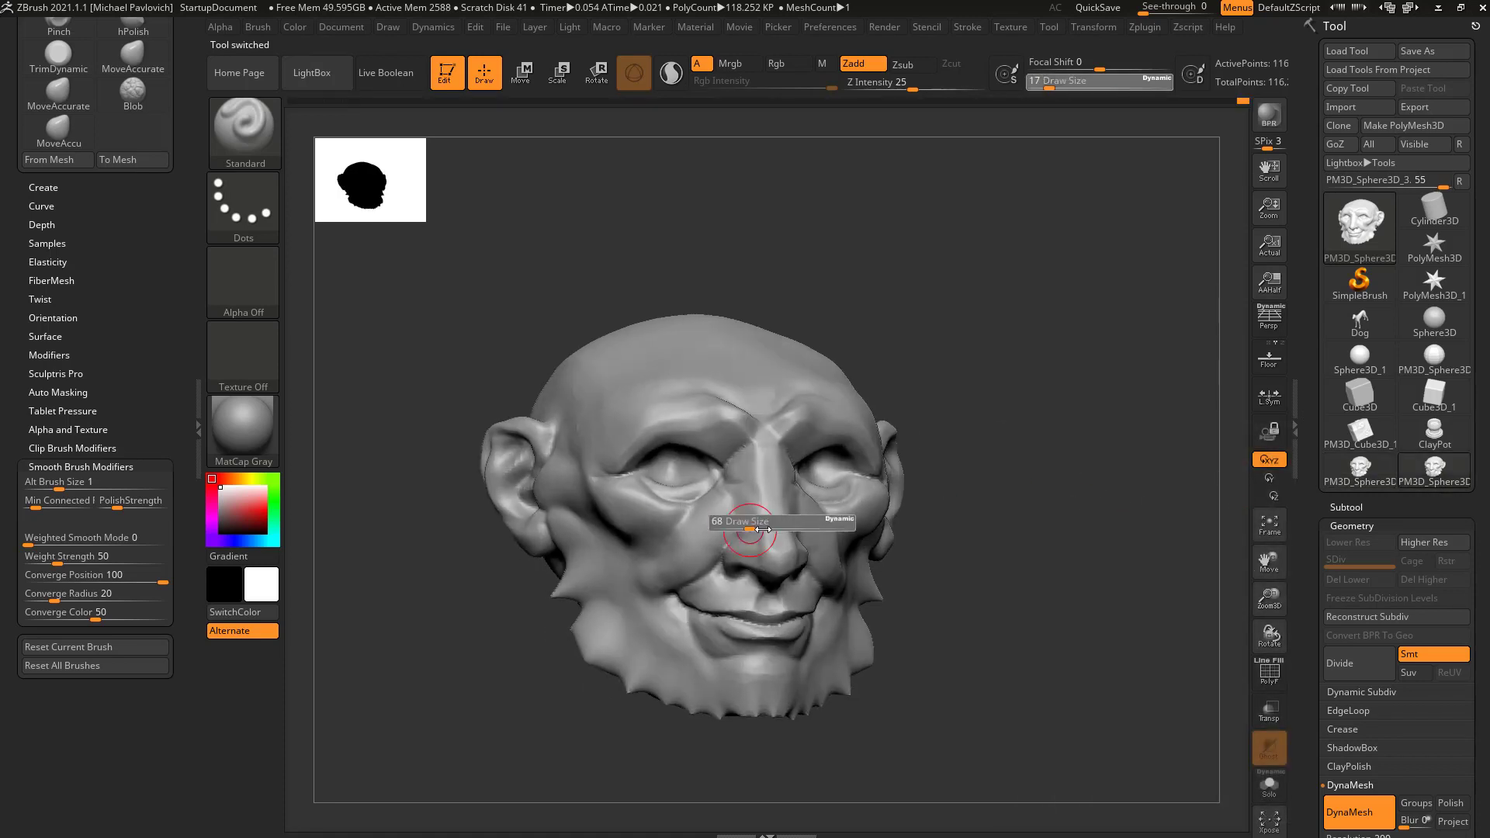
drag(738, 525, 773, 518)
key(s)
key(b)
key(m)
key(v)
right_drag(784, 469, 893, 473)
drag(757, 494, 775, 496)
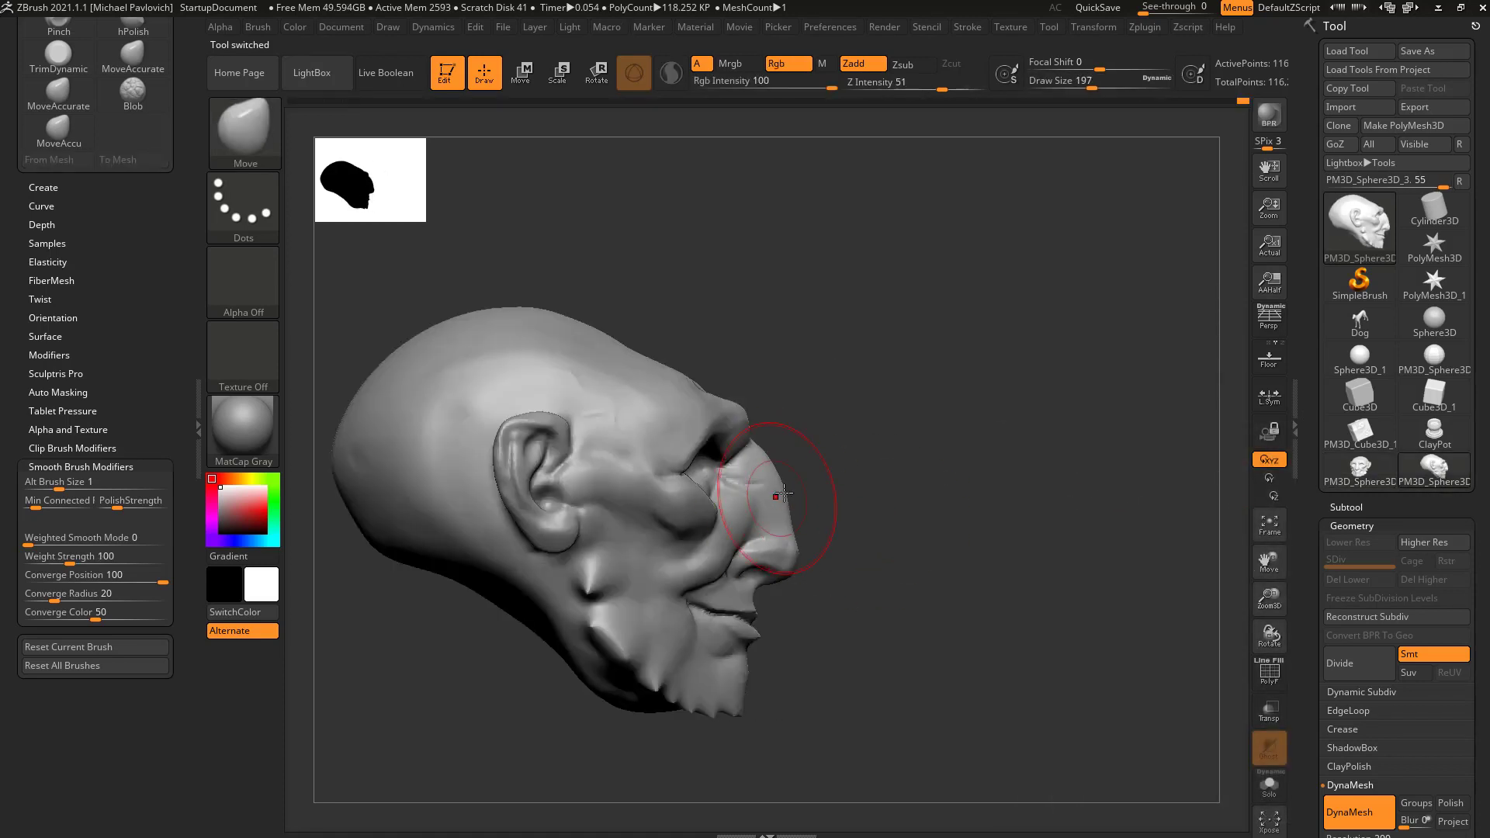
shift+right_drag(775, 495, 660, 489)
drag(742, 447, 767, 438)
drag(699, 485, 695, 501)
Step: Reduce the Move brush's draw size to 112 and reshape the mouth of the cloned head
key(s)
drag(752, 617, 750, 617)
mouse_move(721, 599)
mouse_down()
mouse_move(714, 615)
mouse_move(737, 621)
mouse_up()
mouse_move(790, 638)
mouse_down()
mouse_move(793, 543)
mouse_move(761, 570)
mouse_up()
key(s)
mouse_move(749, 599)
mouse_down()
mouse_move(747, 586)
mouse_move(761, 616)
mouse_up()
Step: Sharpen the nose and mouth area of the cloned head with the Pinch brush at draw size 245
key(b)
key(p)
key(i)
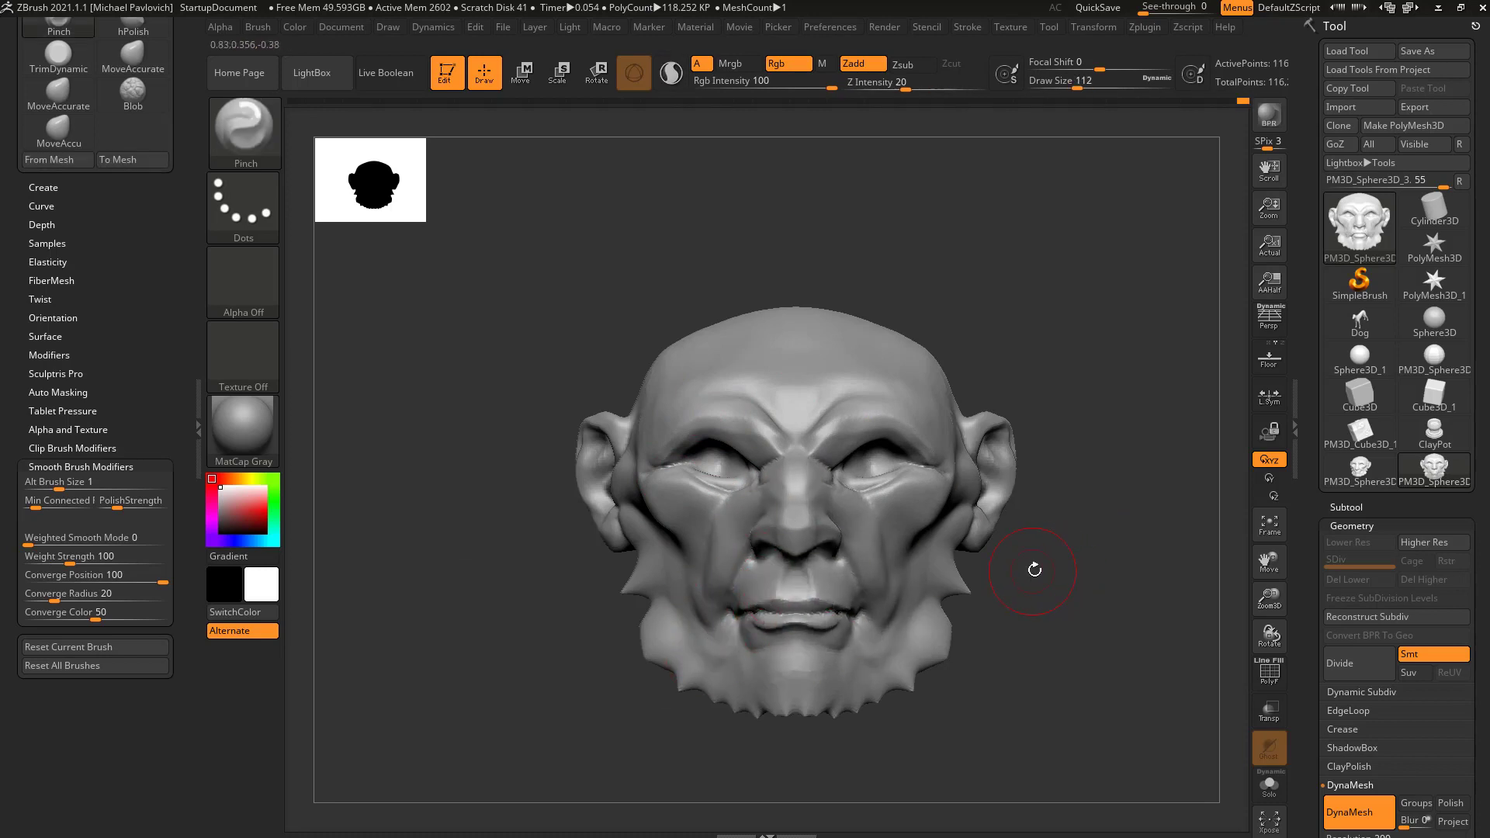
drag(1035, 569, 1107, 575)
key(s)
mouse_move(780, 616)
mouse_down()
mouse_move(808, 616)
mouse_move(757, 633)
mouse_up()
key(s)
shift+drag(968, 584, 828, 598)
mouse_move(815, 504)
mouse_down()
mouse_move(775, 422)
mouse_move(793, 438)
mouse_up()
right_drag(940, 466, 864, 476)
right_drag(1076, 494, 1119, 480)
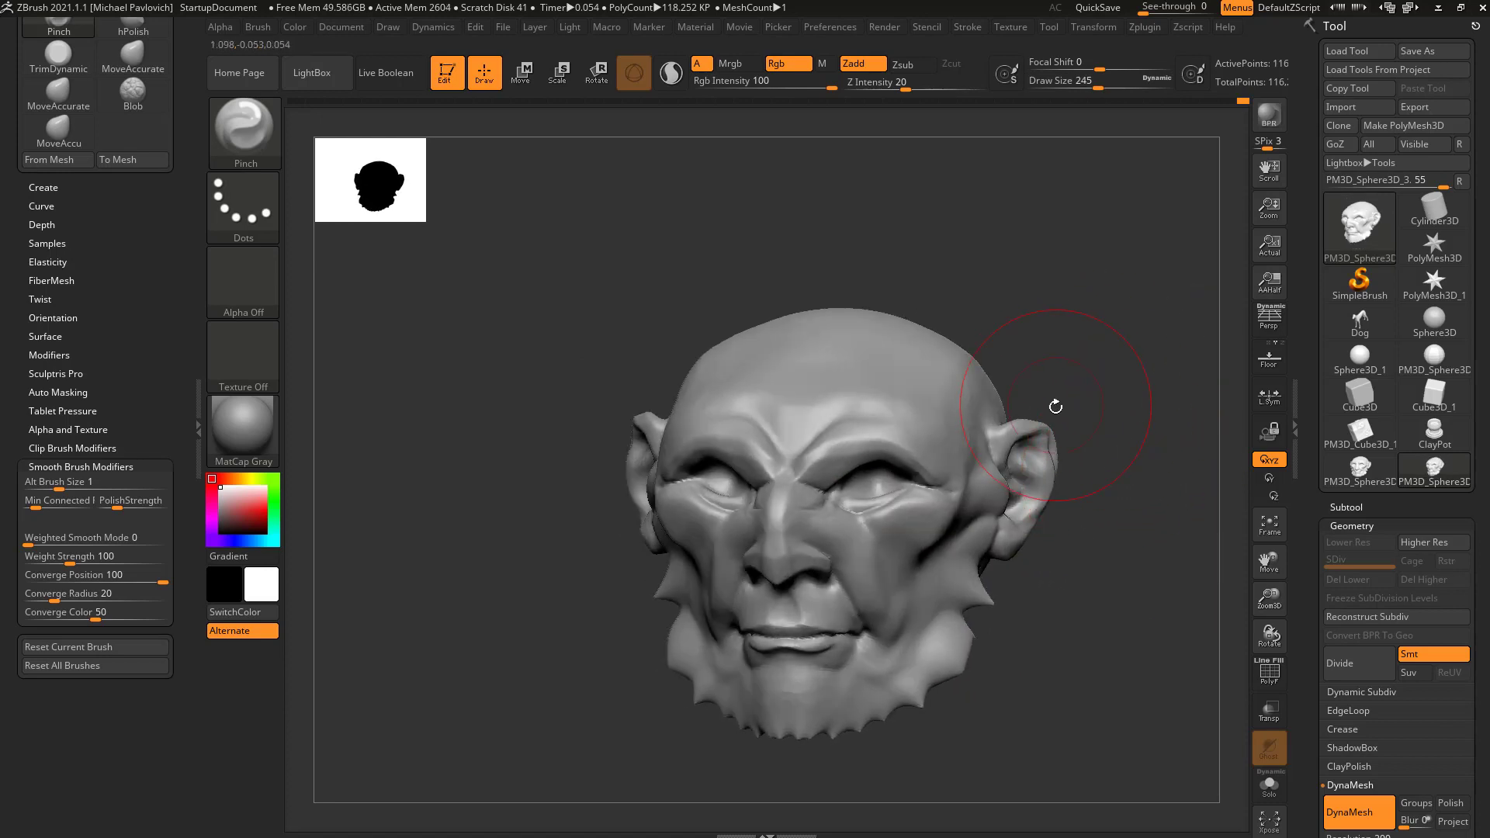
Step: Assign the custom hotkey Alt+1 to the Inflat brush
key(b)
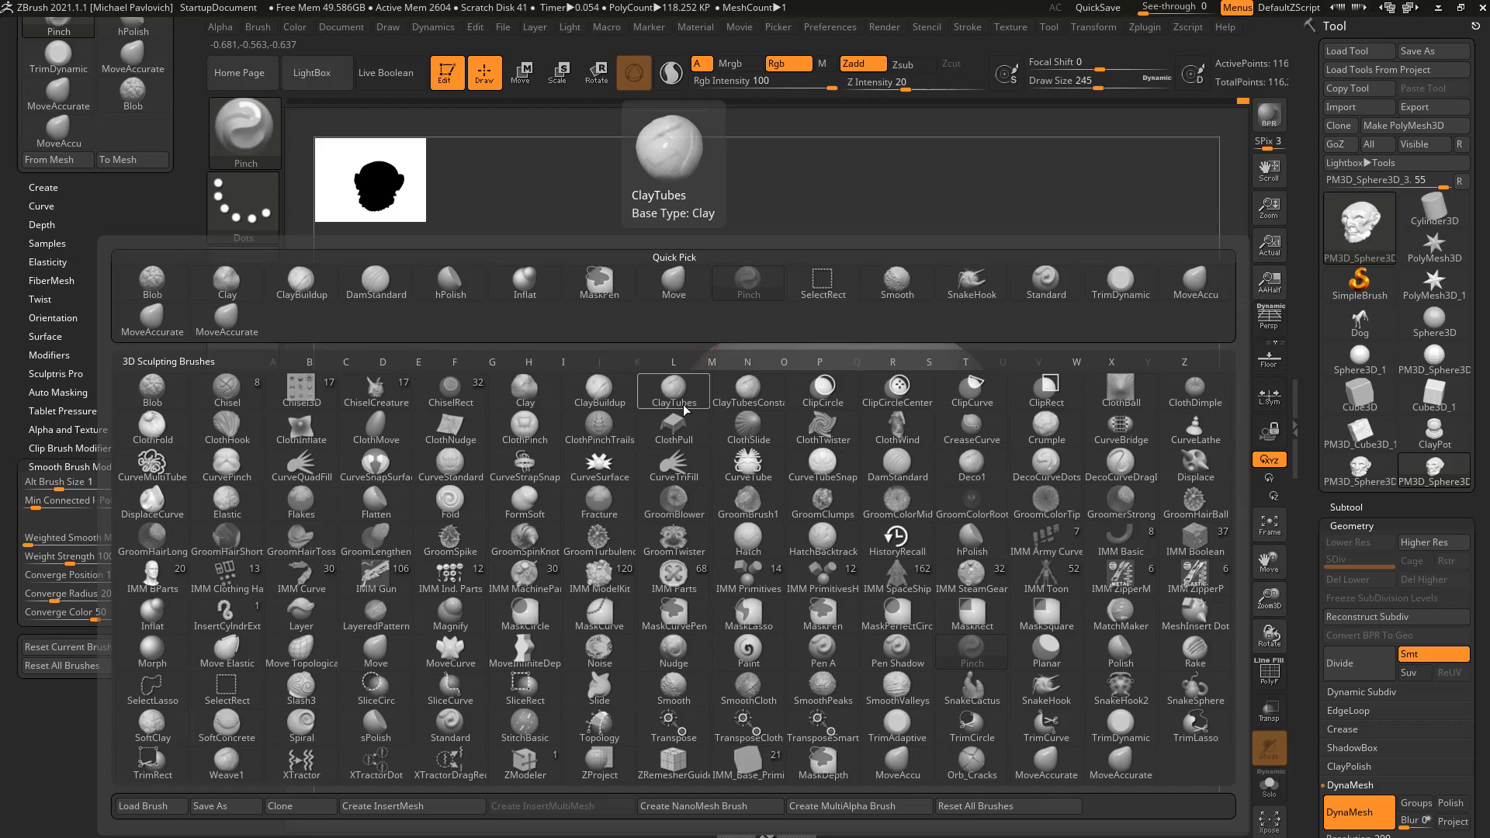
ctrl+alt+click(153, 621)
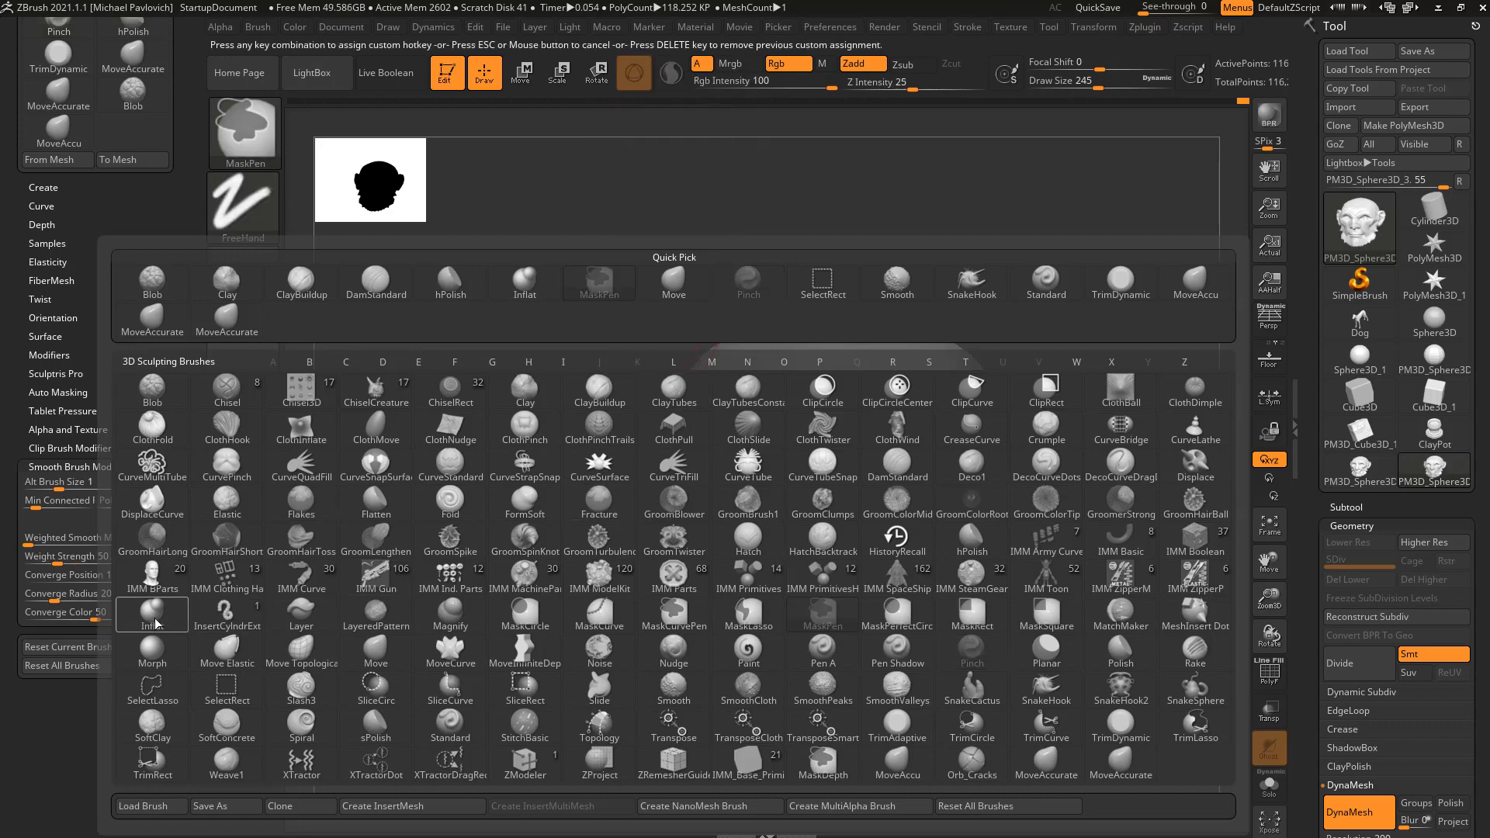
key(alt+1)
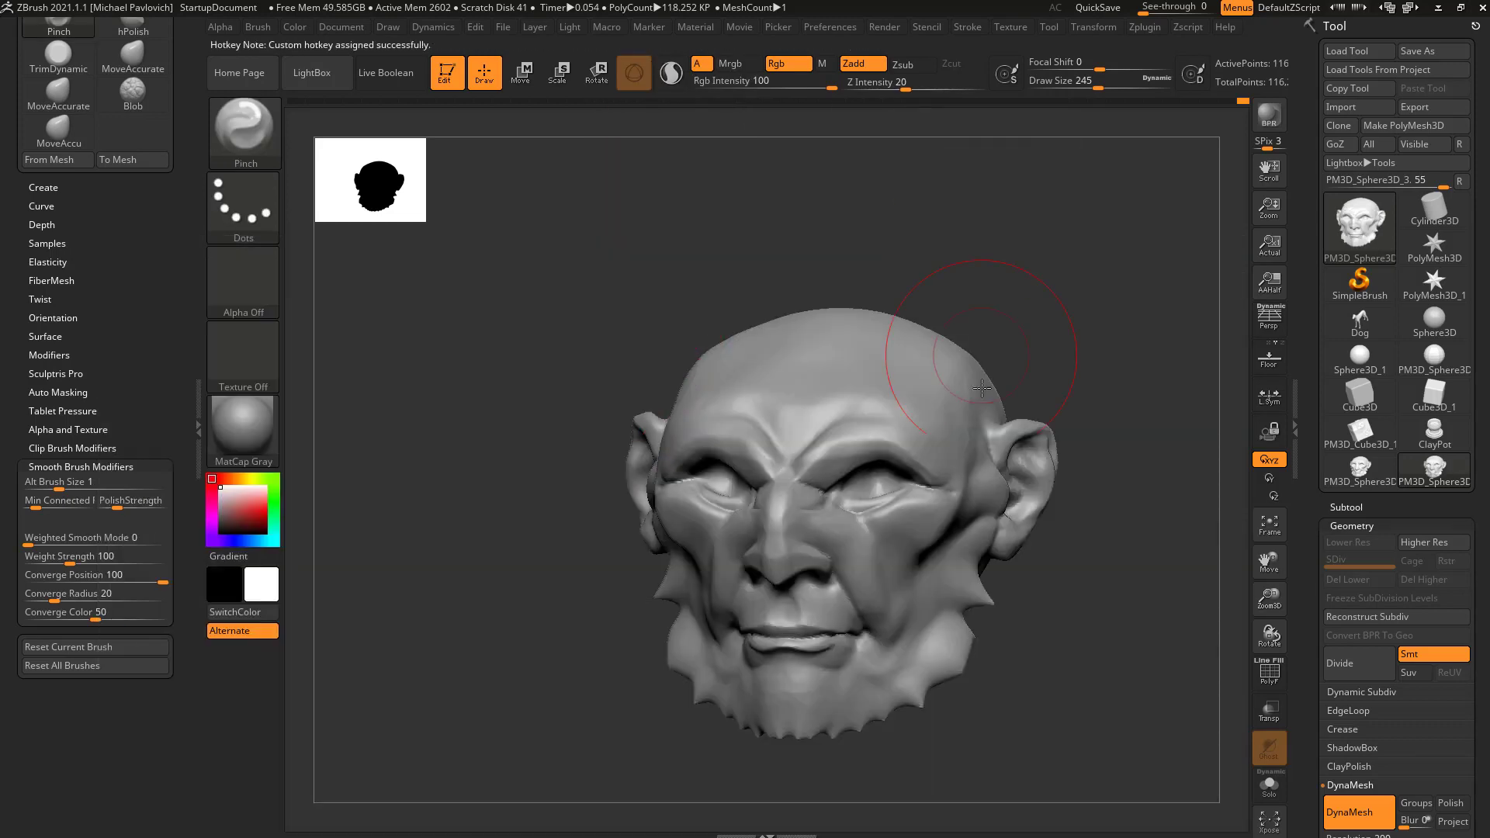
Step: Switch to the Inflat brush using its newly assigned custom hotkey
alt+right_drag(1089, 404, 1038, 416)
drag(1093, 398, 1032, 422)
key(alt+i)
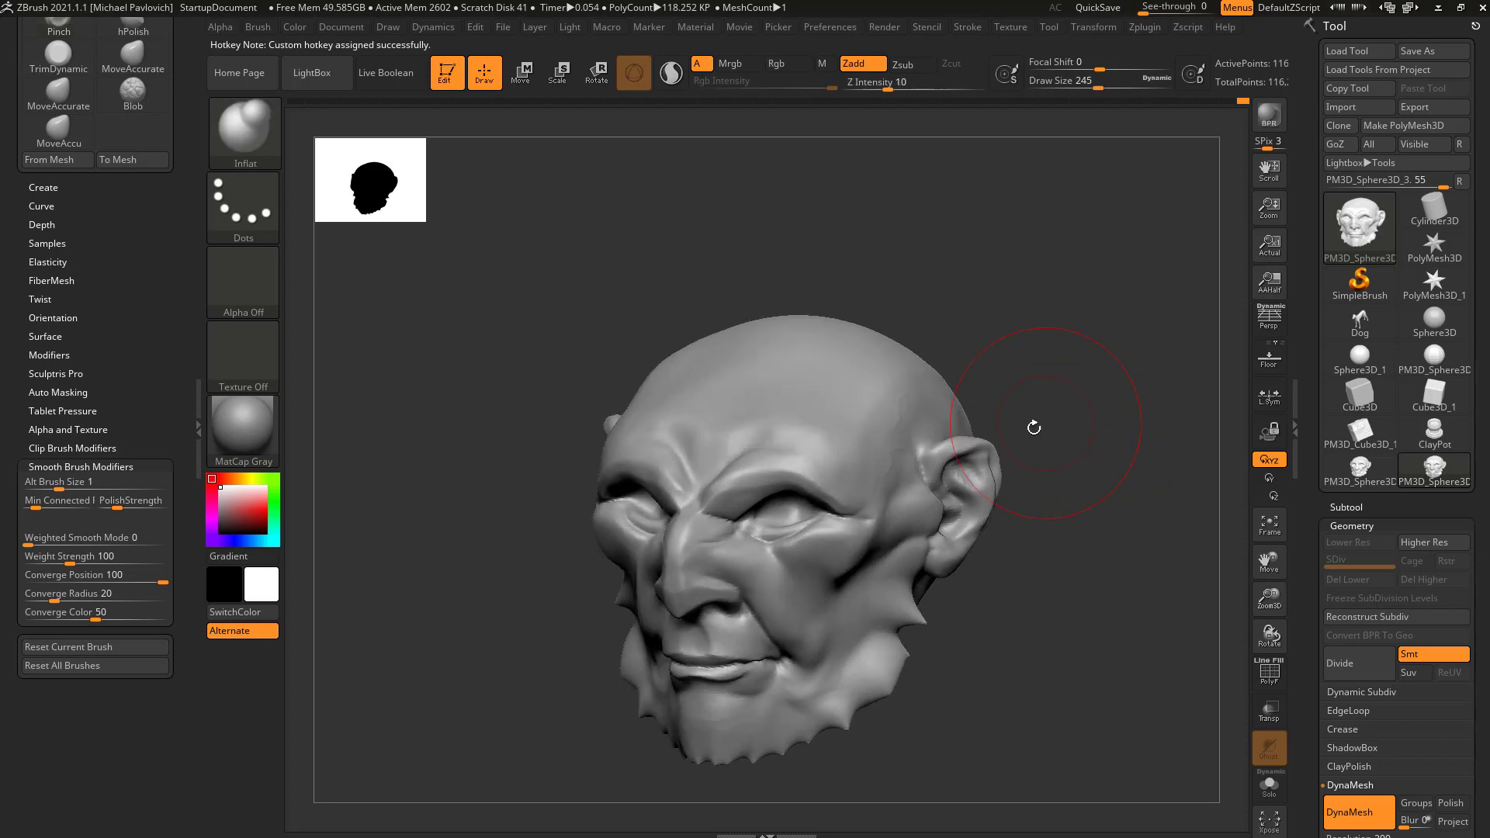
Step: Undo the last two strokes and reshape the cloned head's mouth with the Move brush at draw size 187
mouse_move(937, 481)
right_down()
mouse_move(702, 533)
mouse_move(762, 706)
mouse_move(540, 448)
mouse_move(632, 539)
mouse_move(901, 499)
mouse_move(692, 646)
right_up()
key(1)
key(ctrl+z)
key(ctrl+z)
key(bracketleft)
drag(692, 646, 691, 637)
key(bracketright)
Step: Swap between the earlier head and the cloned head among the loaded tools to compare them
mouse_move(1087, 590)
right_down()
mouse_move(916, 598)
mouse_move(1242, 483)
right_up()
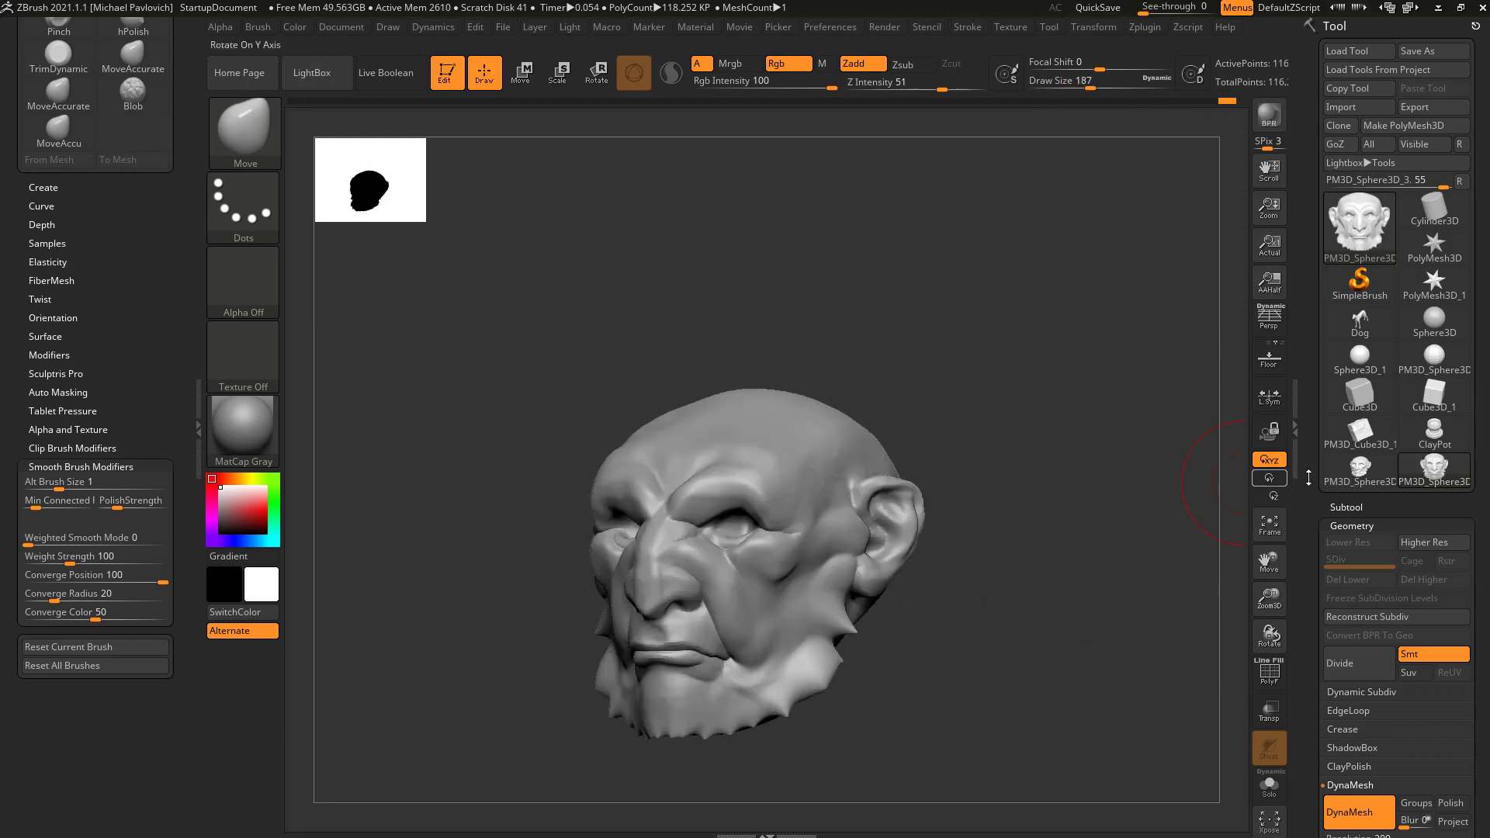
click(1360, 479)
click(1426, 473)
click(1375, 470)
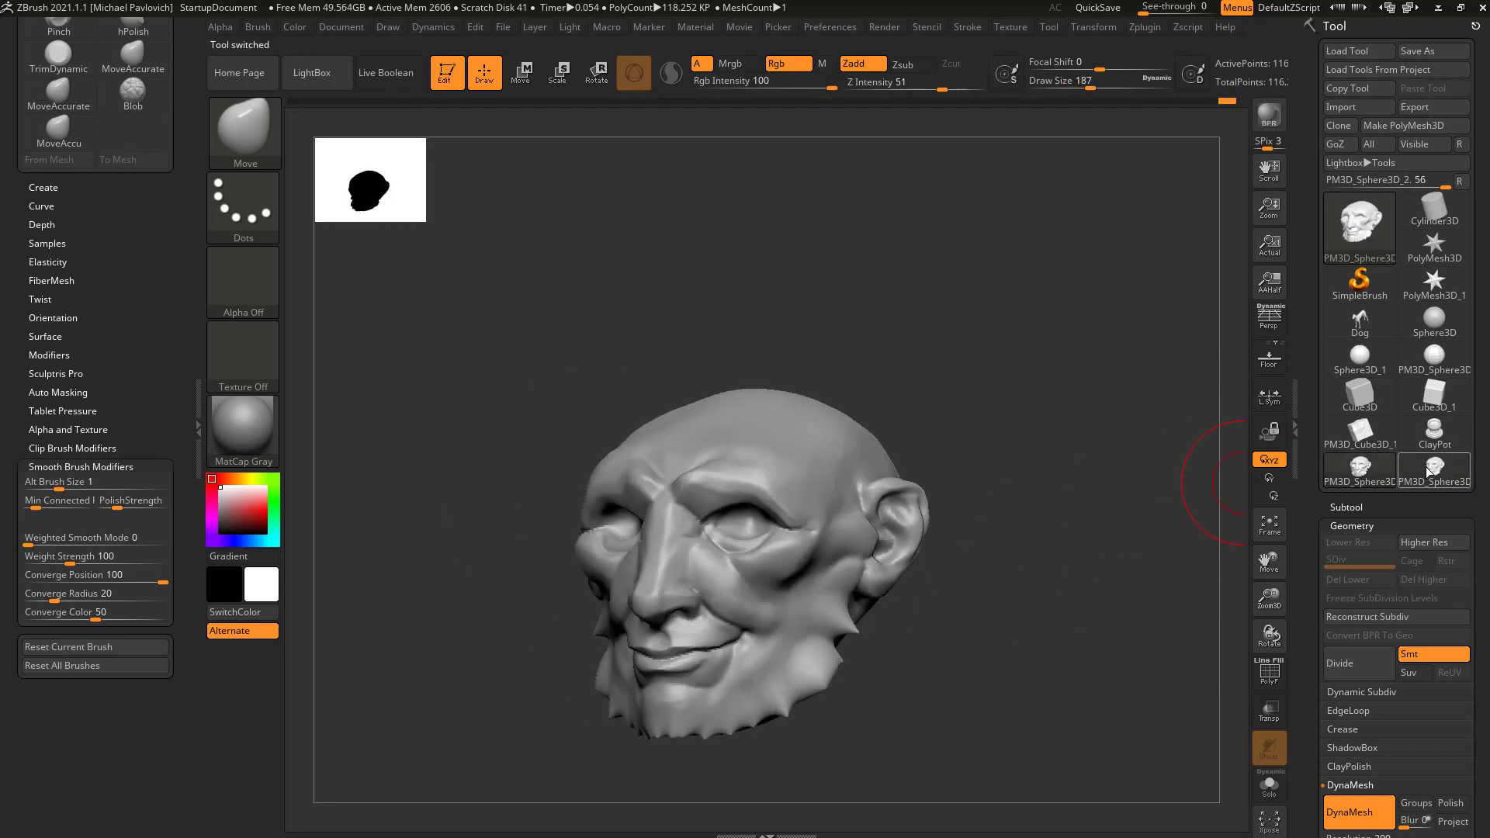
click(1429, 472)
key(shift)
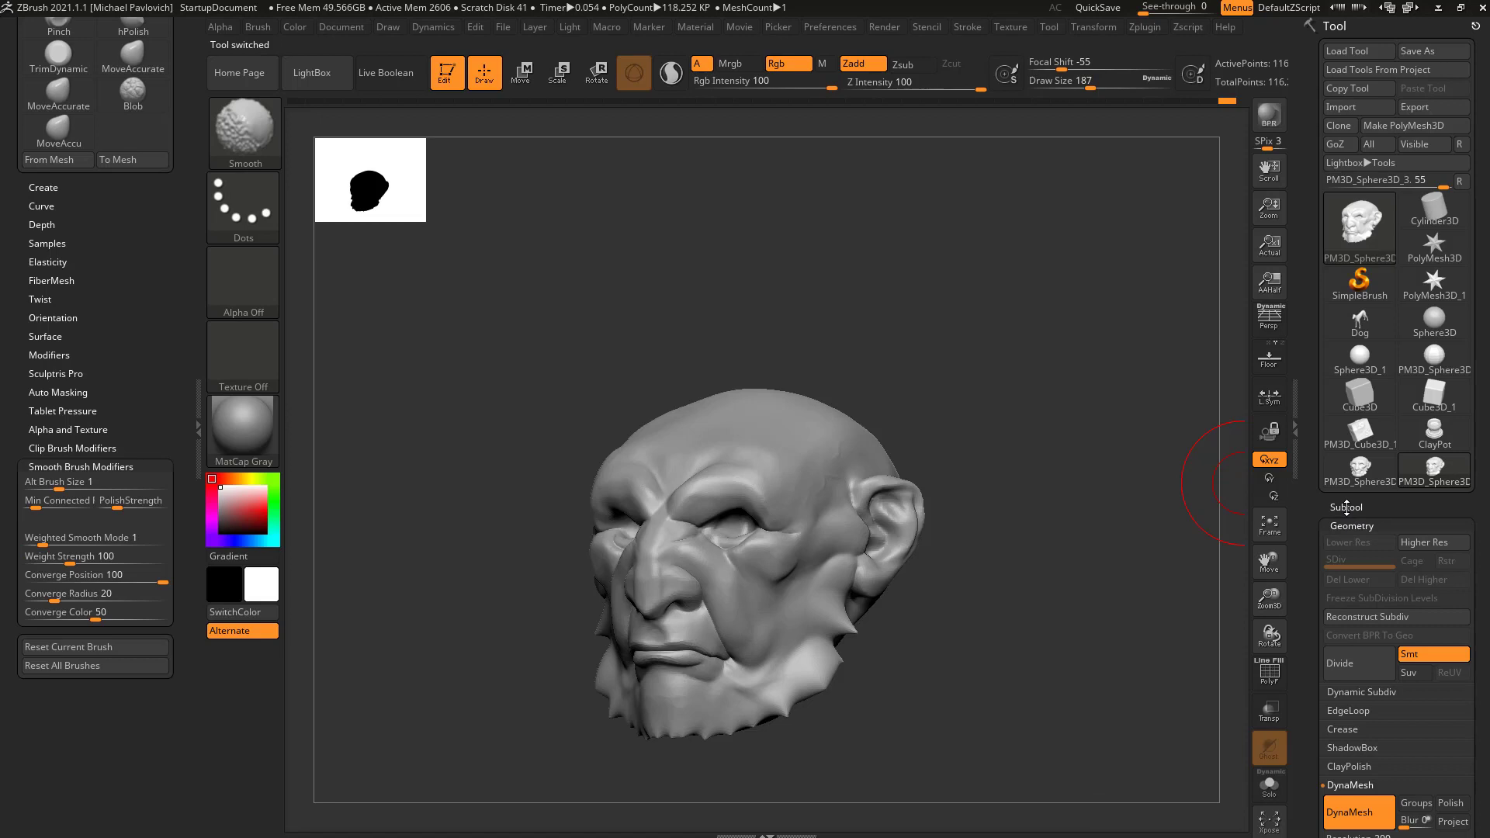
Step: Duplicate the cloned head as a second subtool within the same tool
click(1348, 507)
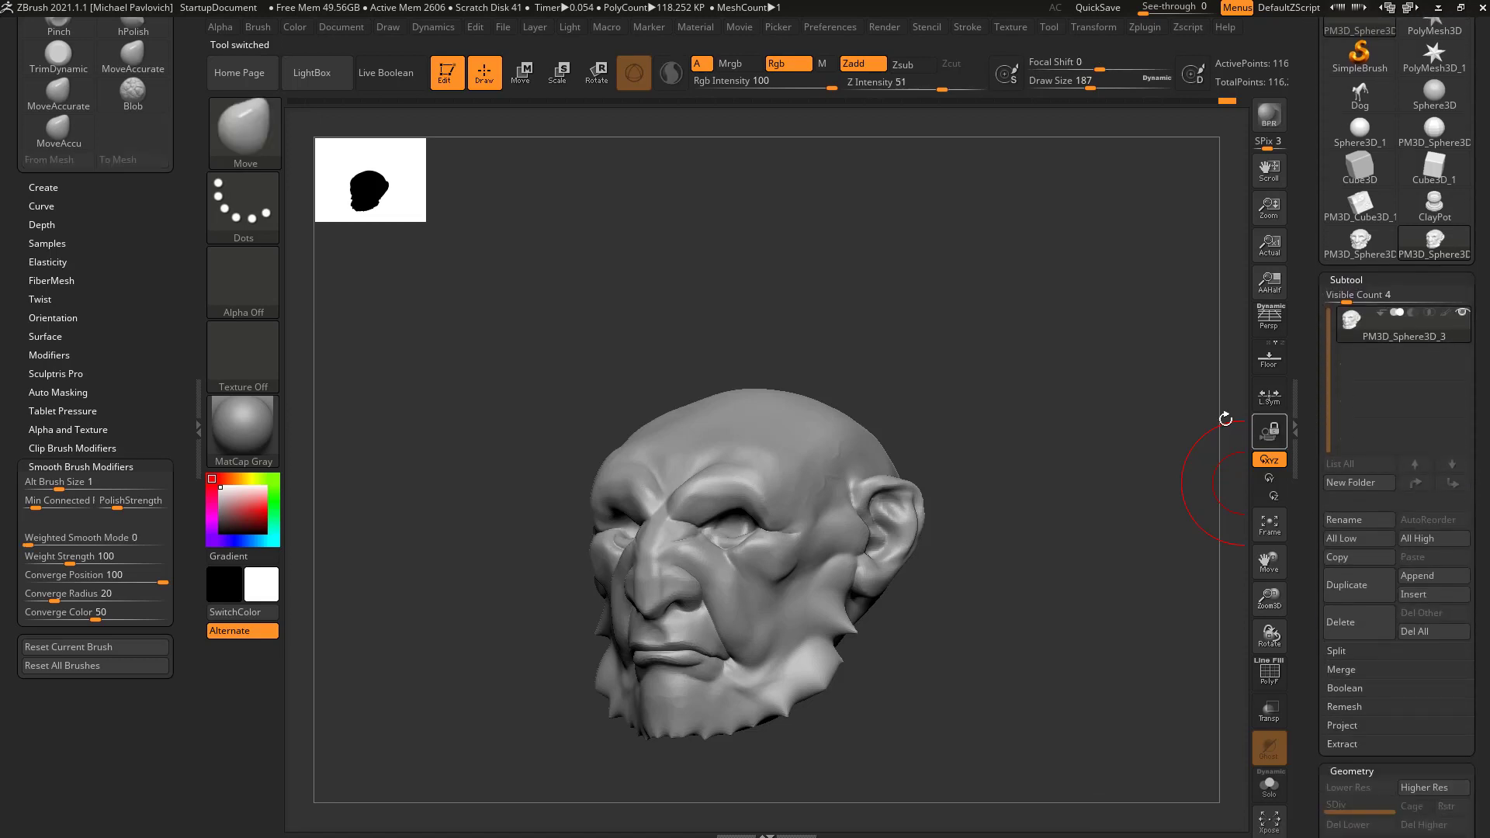
right_drag(1225, 419, 1229, 479)
click(1344, 278)
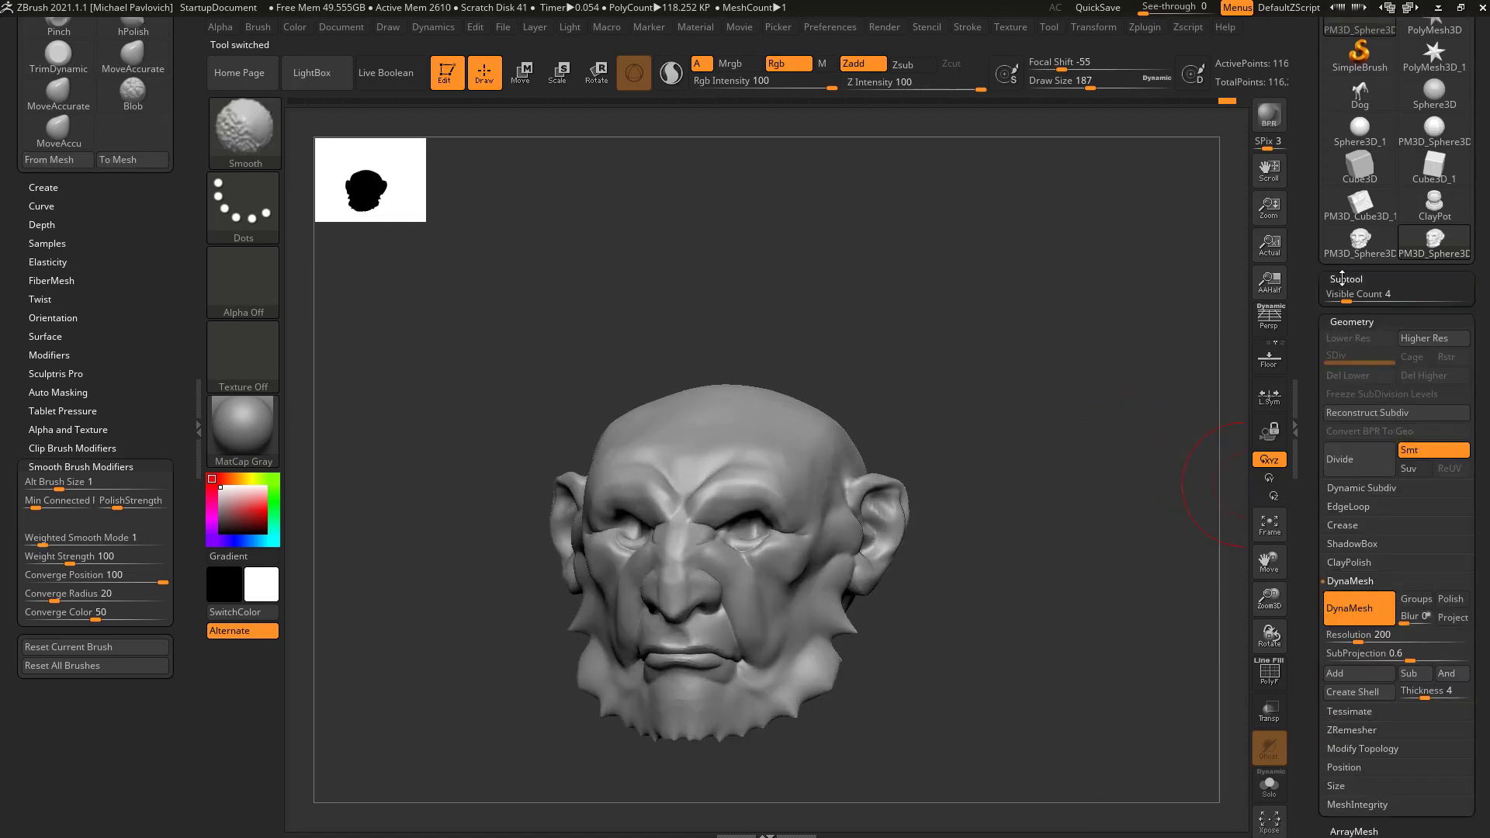
click(1344, 278)
click(1346, 586)
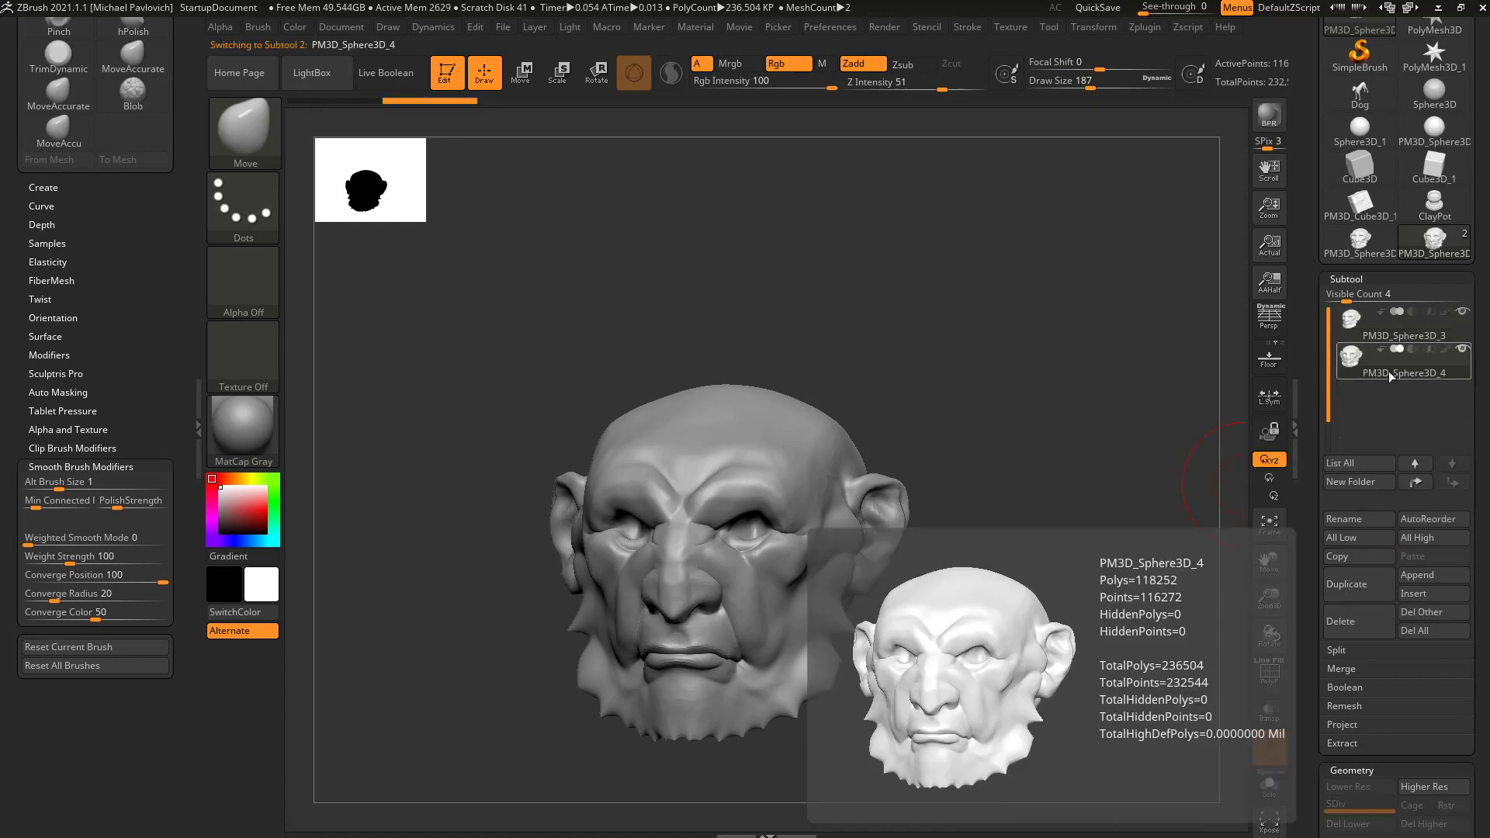
Step: Set the Move brush's draw size to 379 and hide the original head subtool PM3D_Sphere3D_3
mouse_move(968, 513)
mouse_down()
mouse_move(1072, 501)
mouse_move(815, 490)
mouse_move(893, 480)
mouse_up()
key(bracketright)
key(ctrl+z)
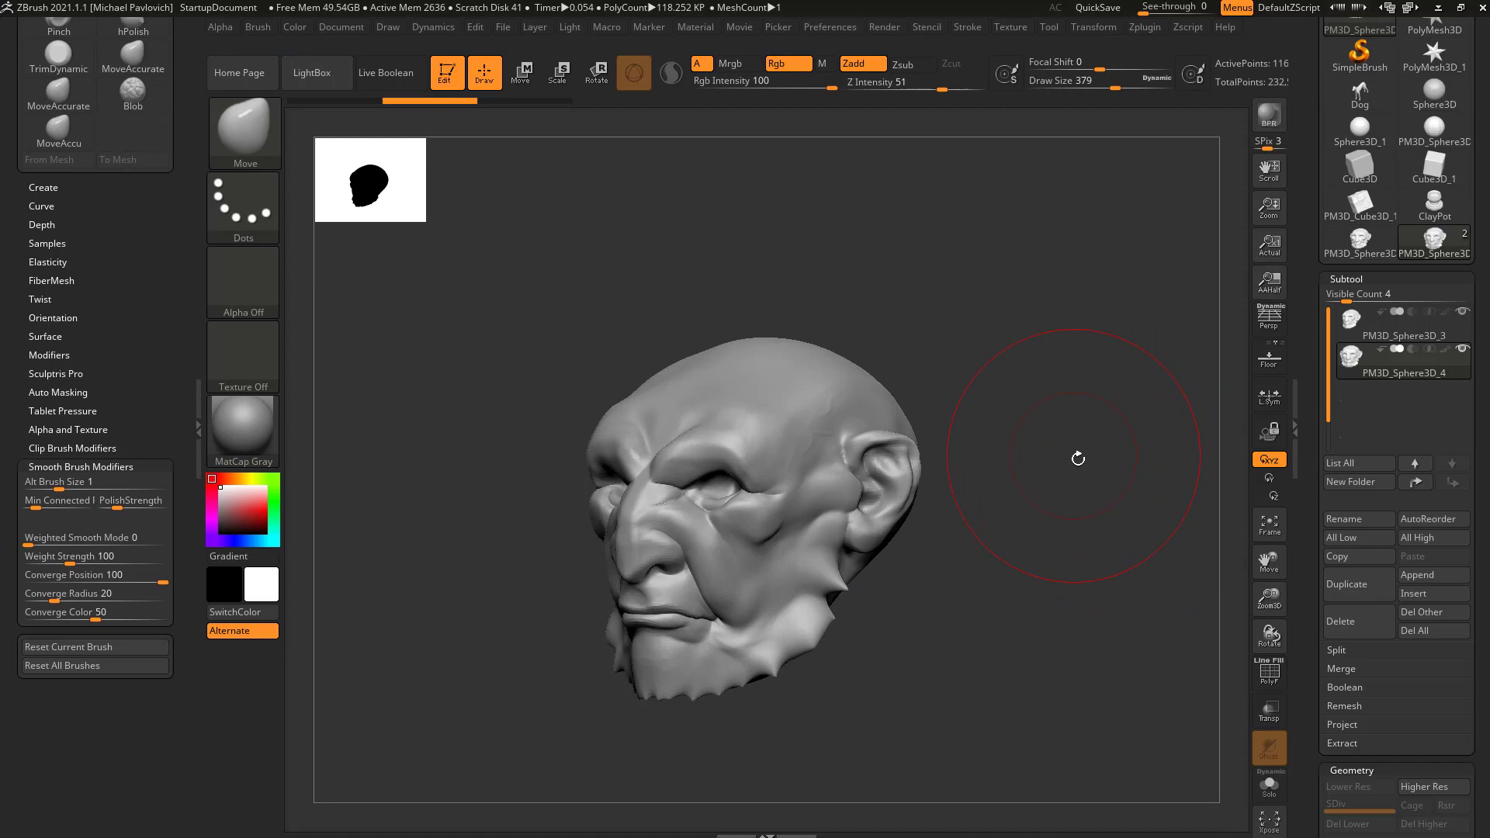
click(1464, 313)
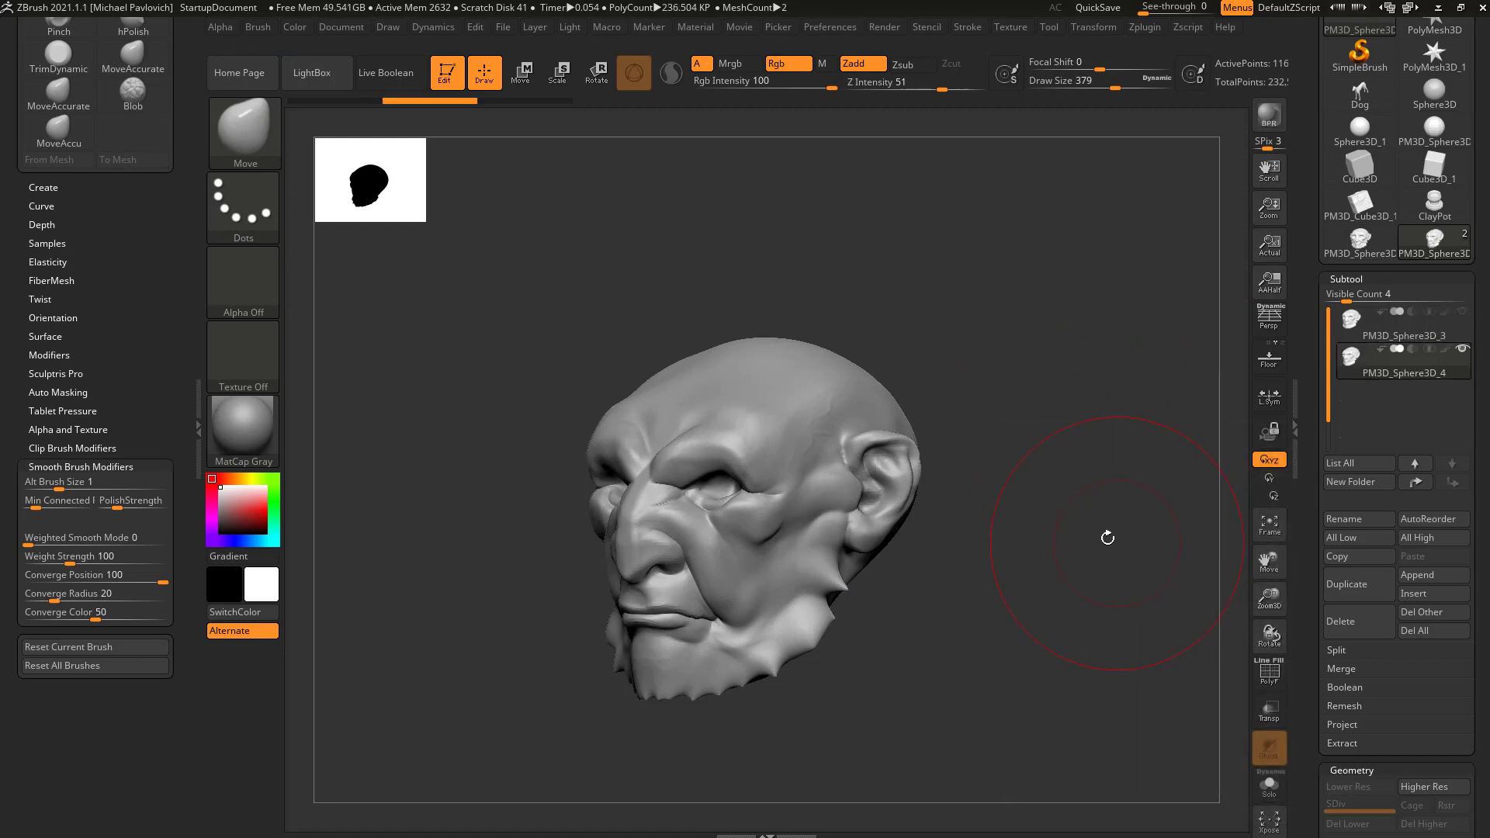
Step: Pull the duplicated head's ears outward with the Move brush at draw size 182
drag(1026, 517, 1106, 505)
key(s)
drag(910, 491, 899, 491)
mouse_move(937, 470)
alt+mouse_down()
mouse_move(993, 495)
mouse_move(980, 494)
alt+mouse_up()
key([)
key(s)
mouse_move(951, 485)
mouse_down()
mouse_move(964, 475)
mouse_move(975, 519)
mouse_up()
key(s)
drag(951, 499, 965, 488)
mouse_move(1173, 518)
mouse_down()
mouse_move(1128, 482)
mouse_move(1036, 483)
mouse_up()
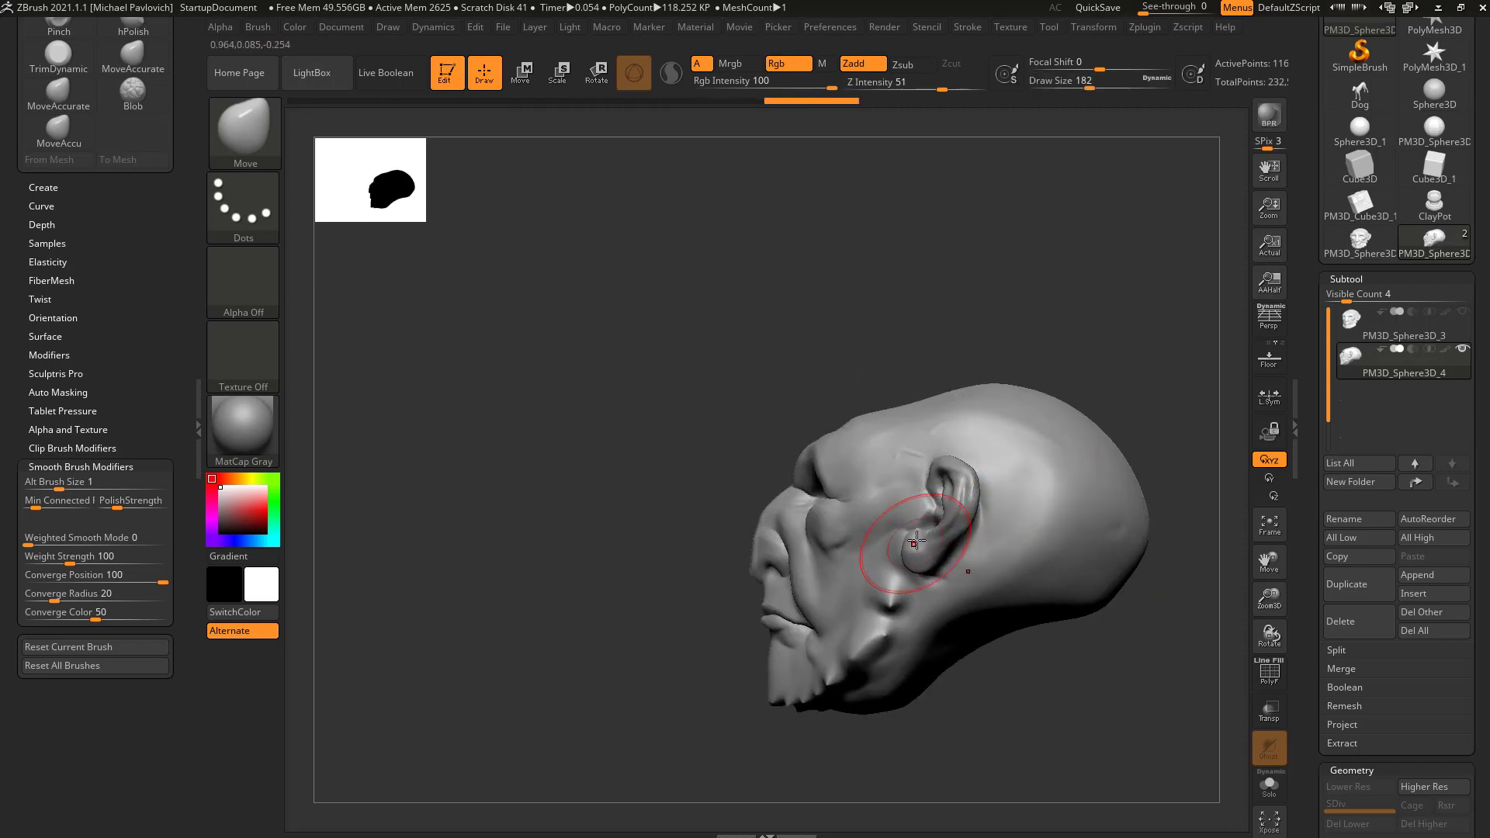
shift+drag(957, 337, 1028, 409)
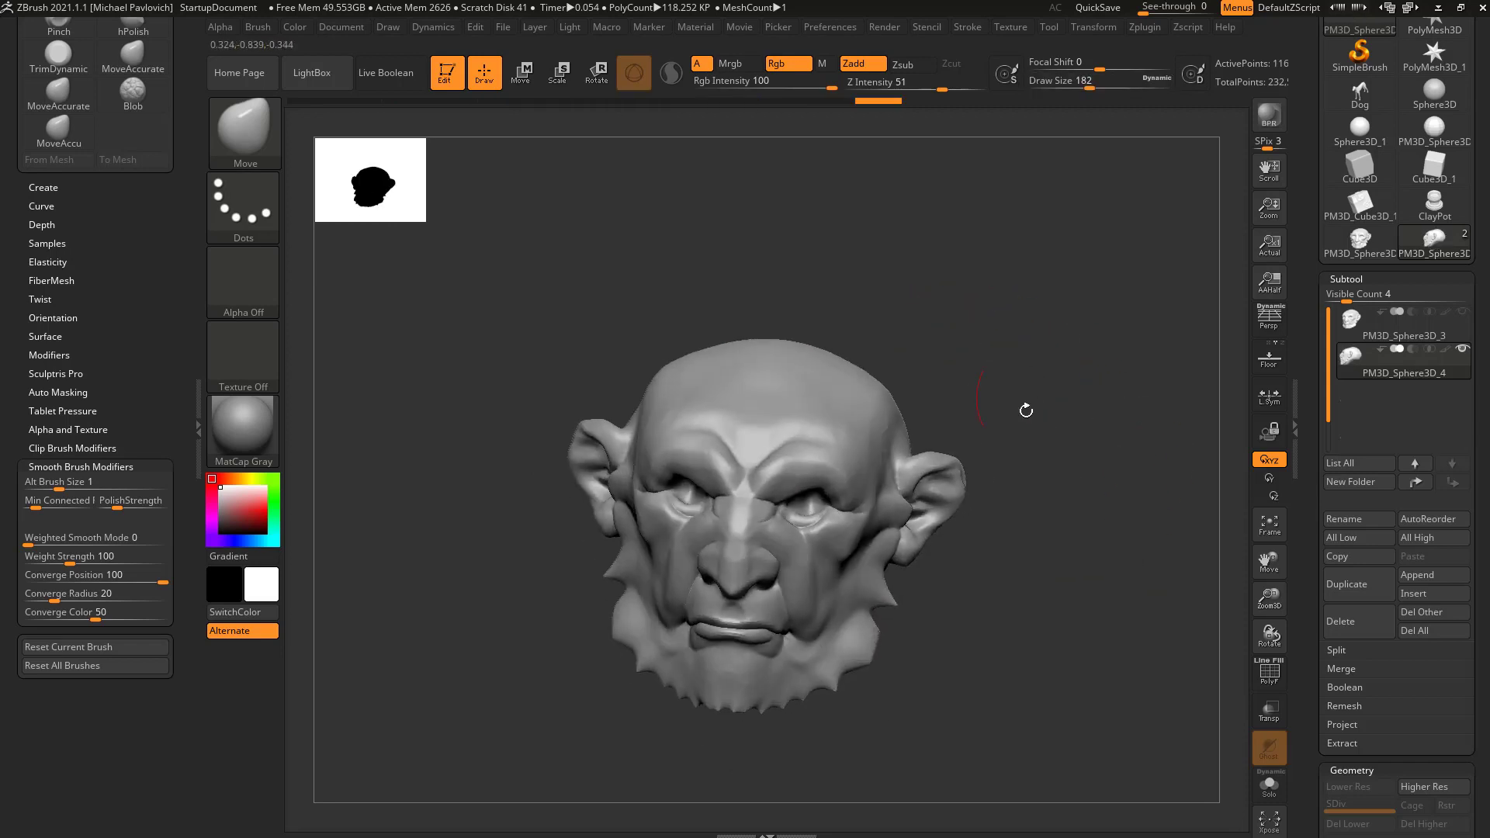
Step: Enlarge and refine the ears of the duplicated head with the Move brush at draw size 112
key(bracketleft)
drag(980, 479, 930, 463)
mouse_move(1079, 476)
mouse_down()
mouse_move(1140, 424)
mouse_move(990, 488)
mouse_move(932, 459)
mouse_up()
mouse_move(862, 396)
mouse_down()
mouse_move(931, 380)
mouse_move(979, 468)
mouse_move(956, 469)
mouse_move(1032, 504)
mouse_up()
key(s)
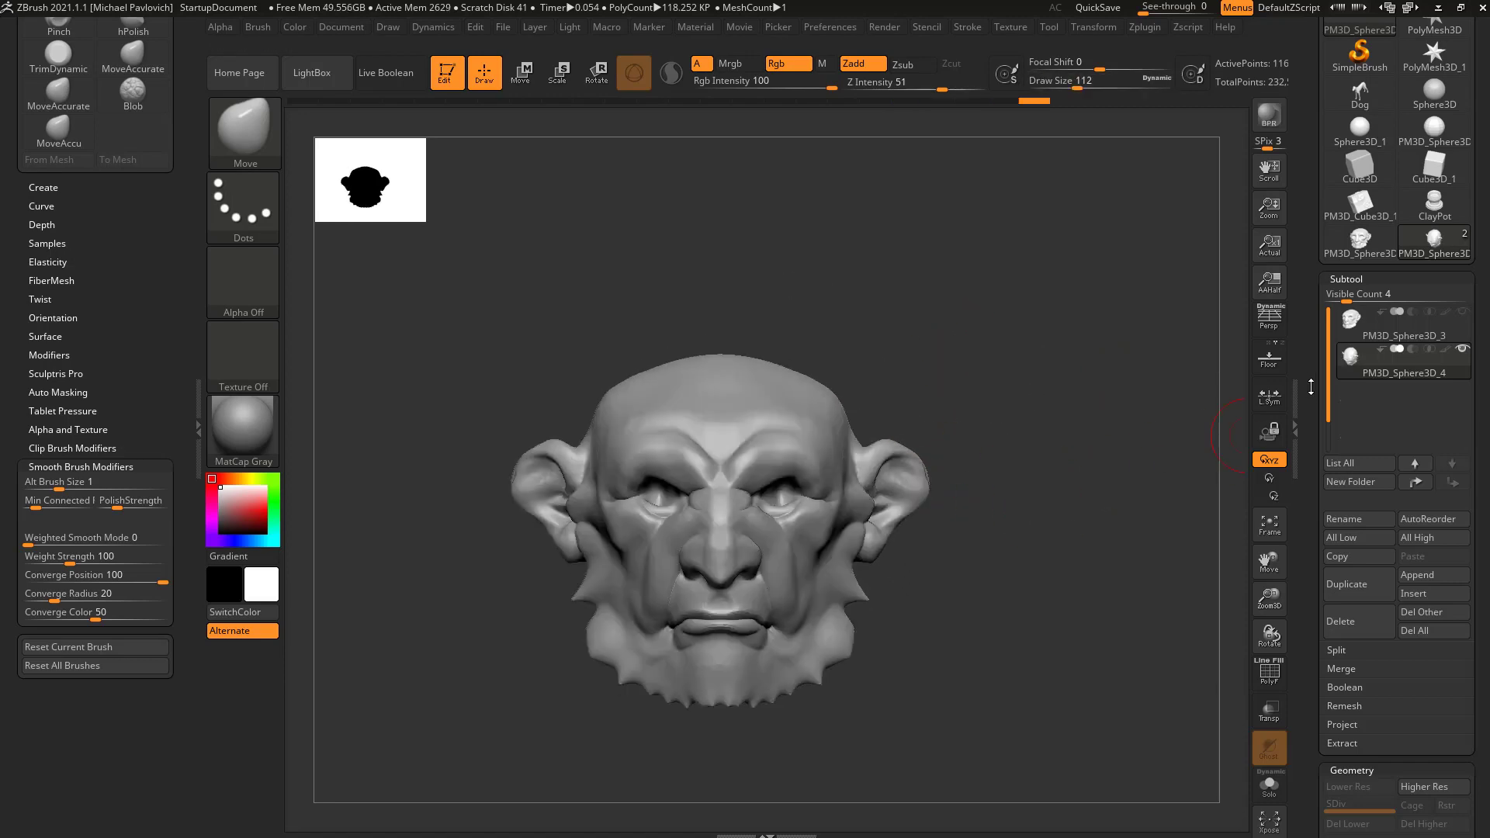
Step: Open the ZTool save dialog for the tool that holds both head subtools
drag(1311, 387, 1302, 492)
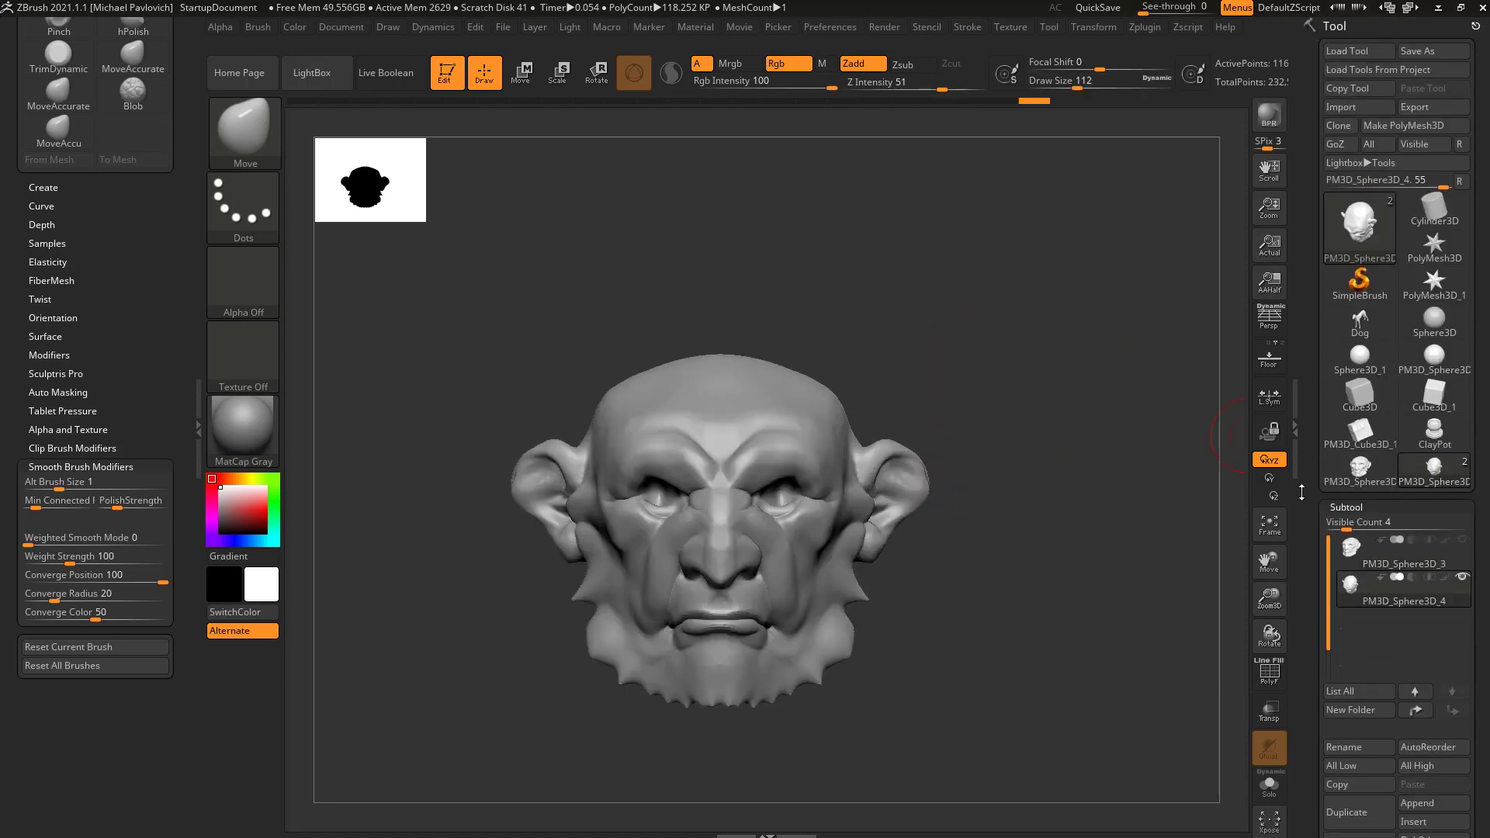
click(1420, 51)
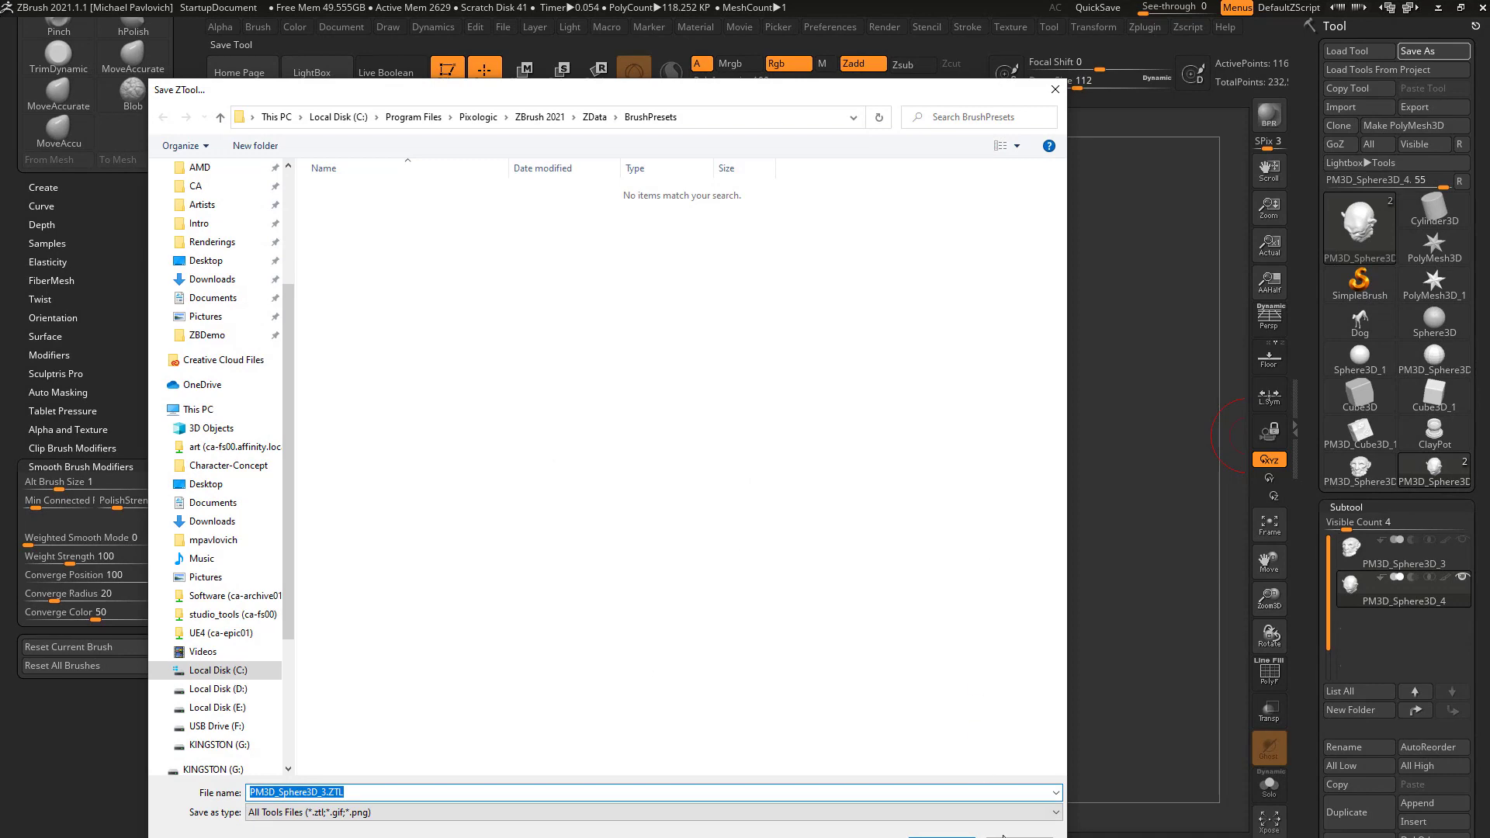
key(Return)
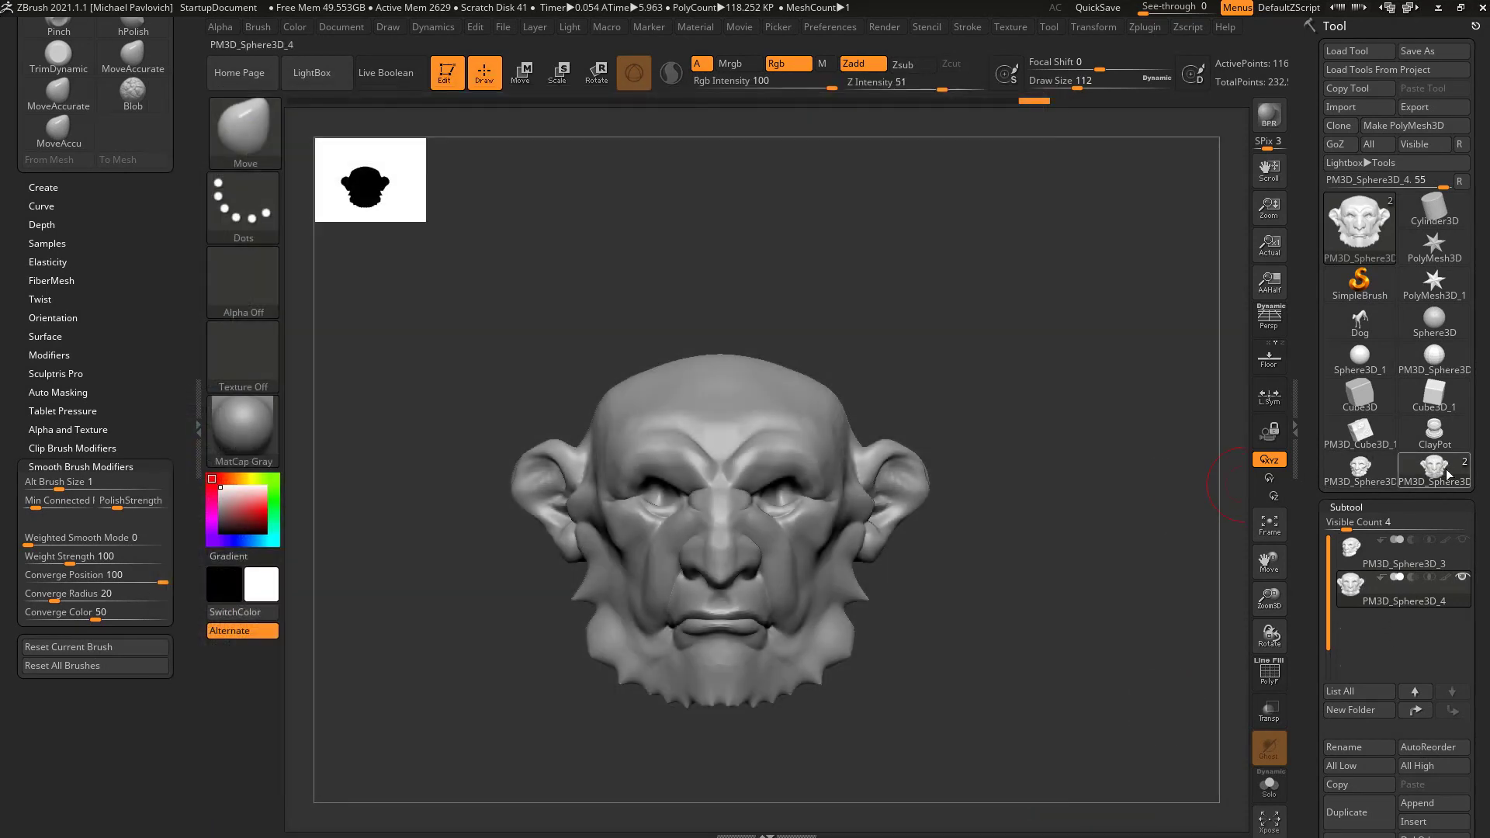
Step: Turn on Solo mode, make the original head subtool visible again and reselect the duplicated head PM3D_Sphere3D_4
mouse_move(1445, 475)
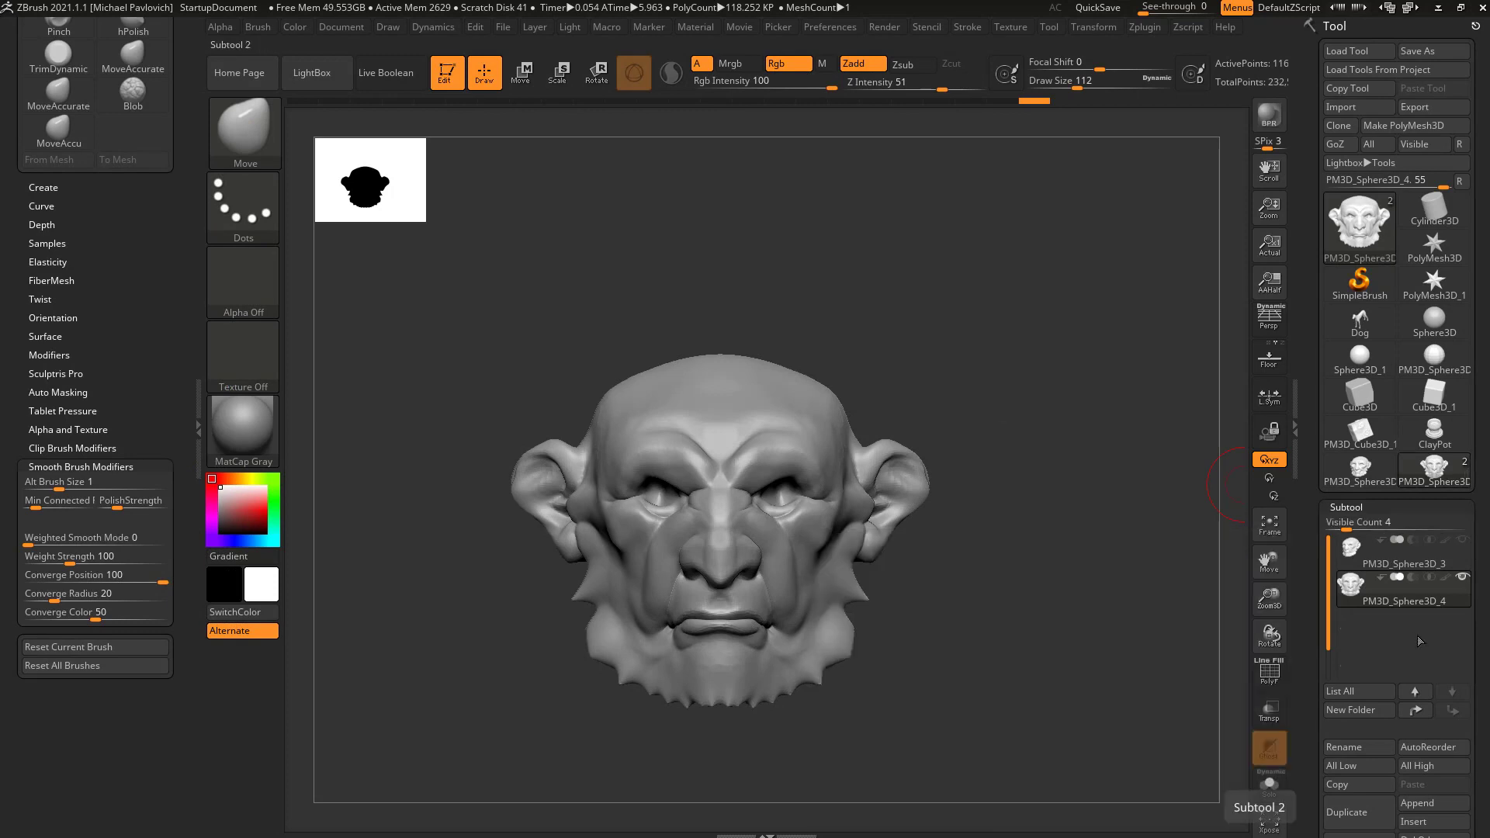
click(1398, 575)
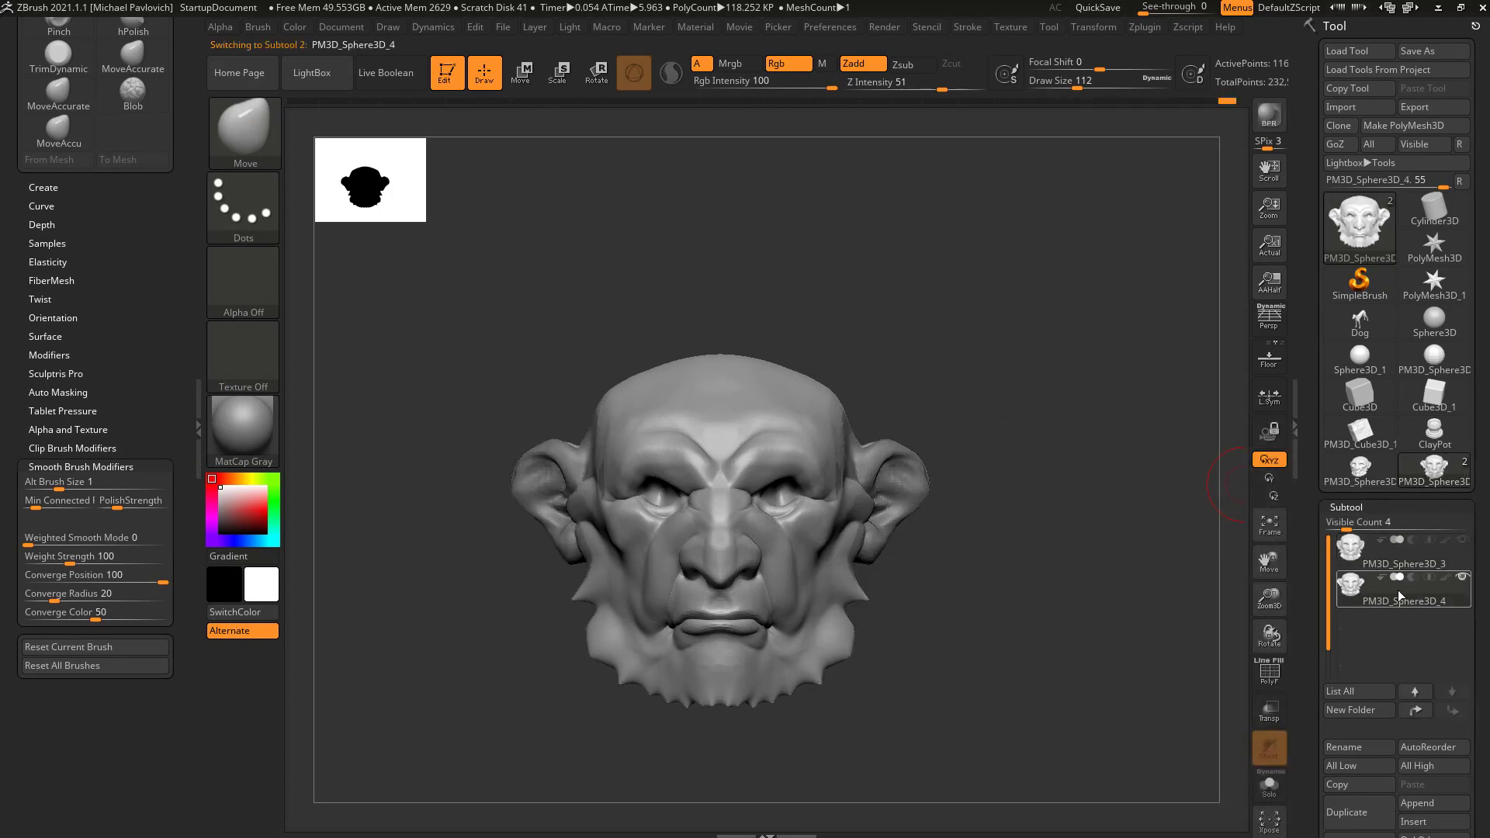
click(1270, 786)
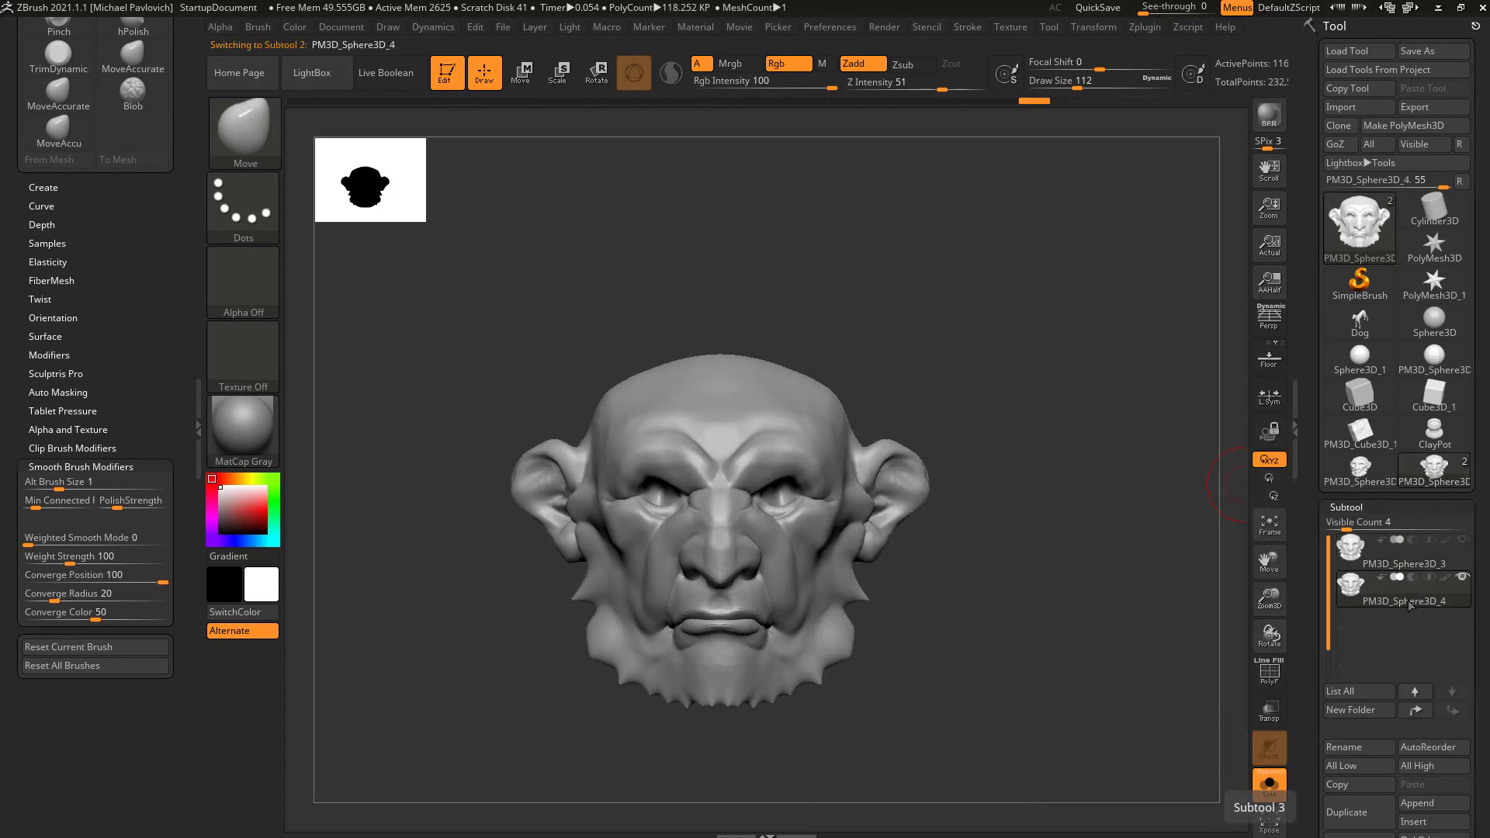
mouse_move(1435, 568)
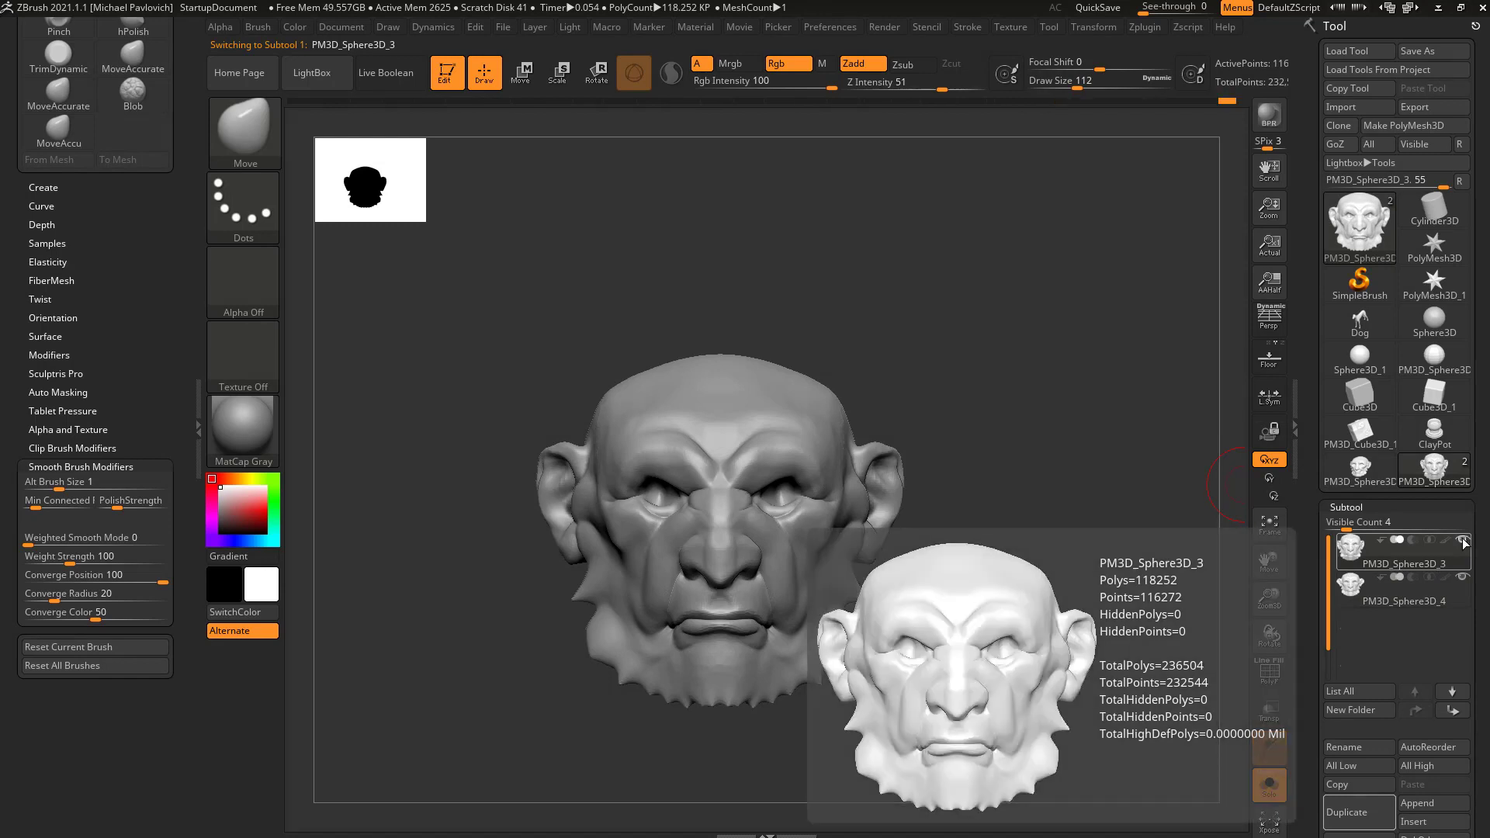
click(1465, 545)
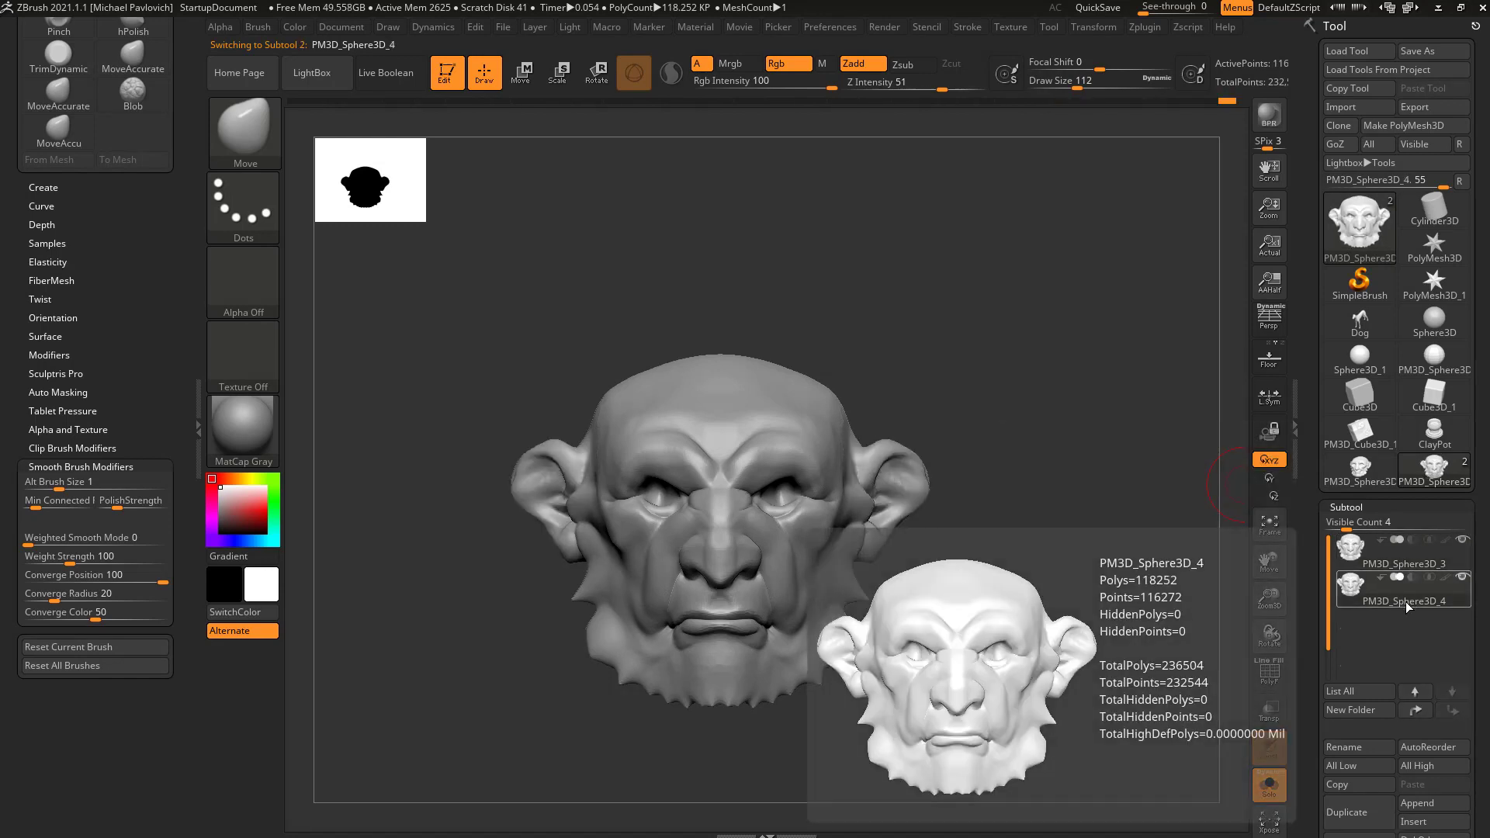
click(1405, 602)
Step: Reshape the duplicated head's jaw with the Move brush at draw size 268 and remesh it with DynaMesh
key(bracketright)
key(bracketright)
key(bracketright)
drag(669, 625, 715, 592)
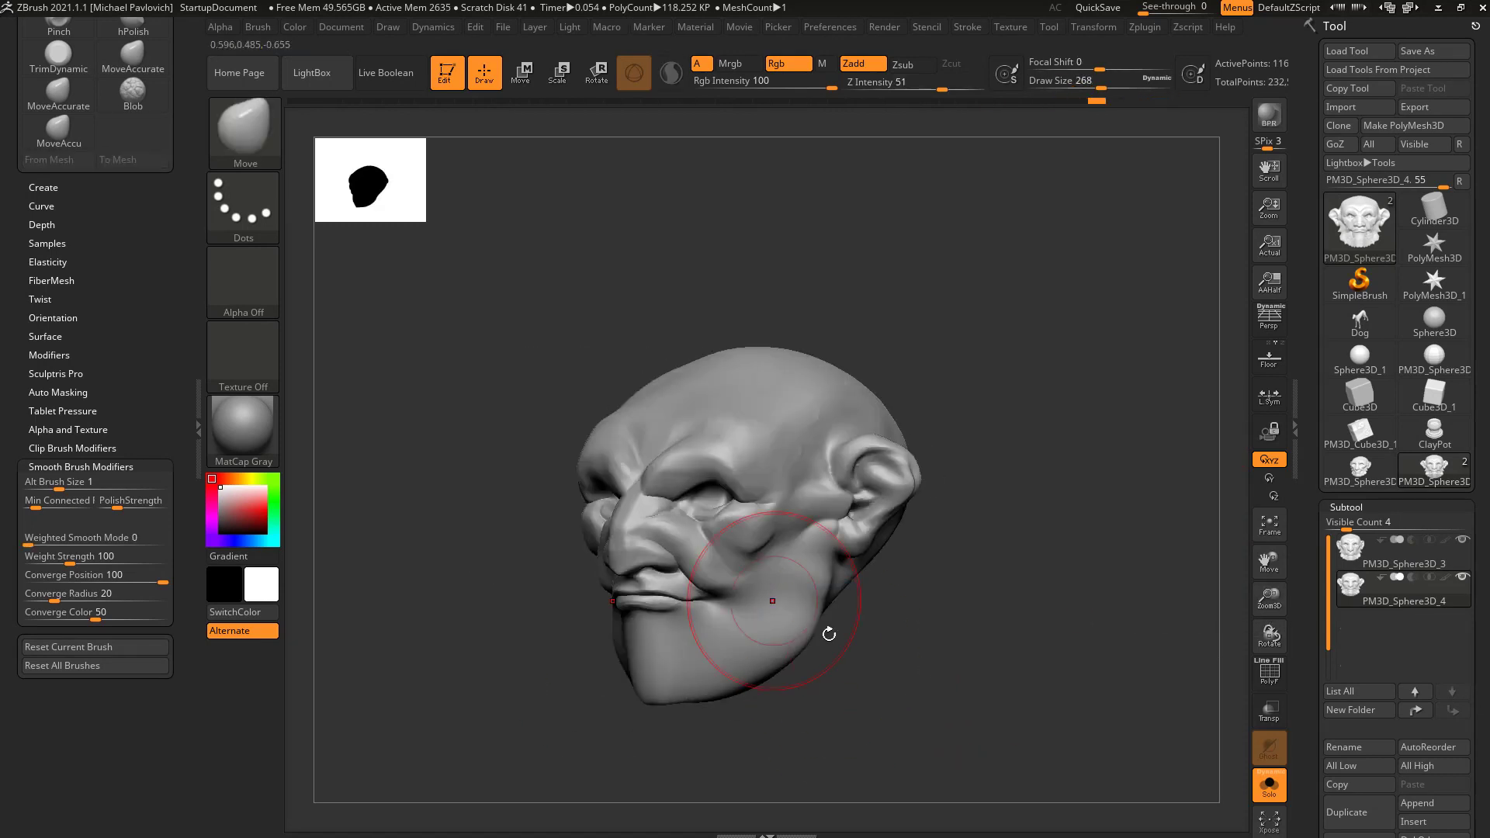
mouse_move(826, 625)
mouse_down()
mouse_move(682, 632)
mouse_move(892, 654)
mouse_up()
ctrl+drag(965, 616, 1003, 684)
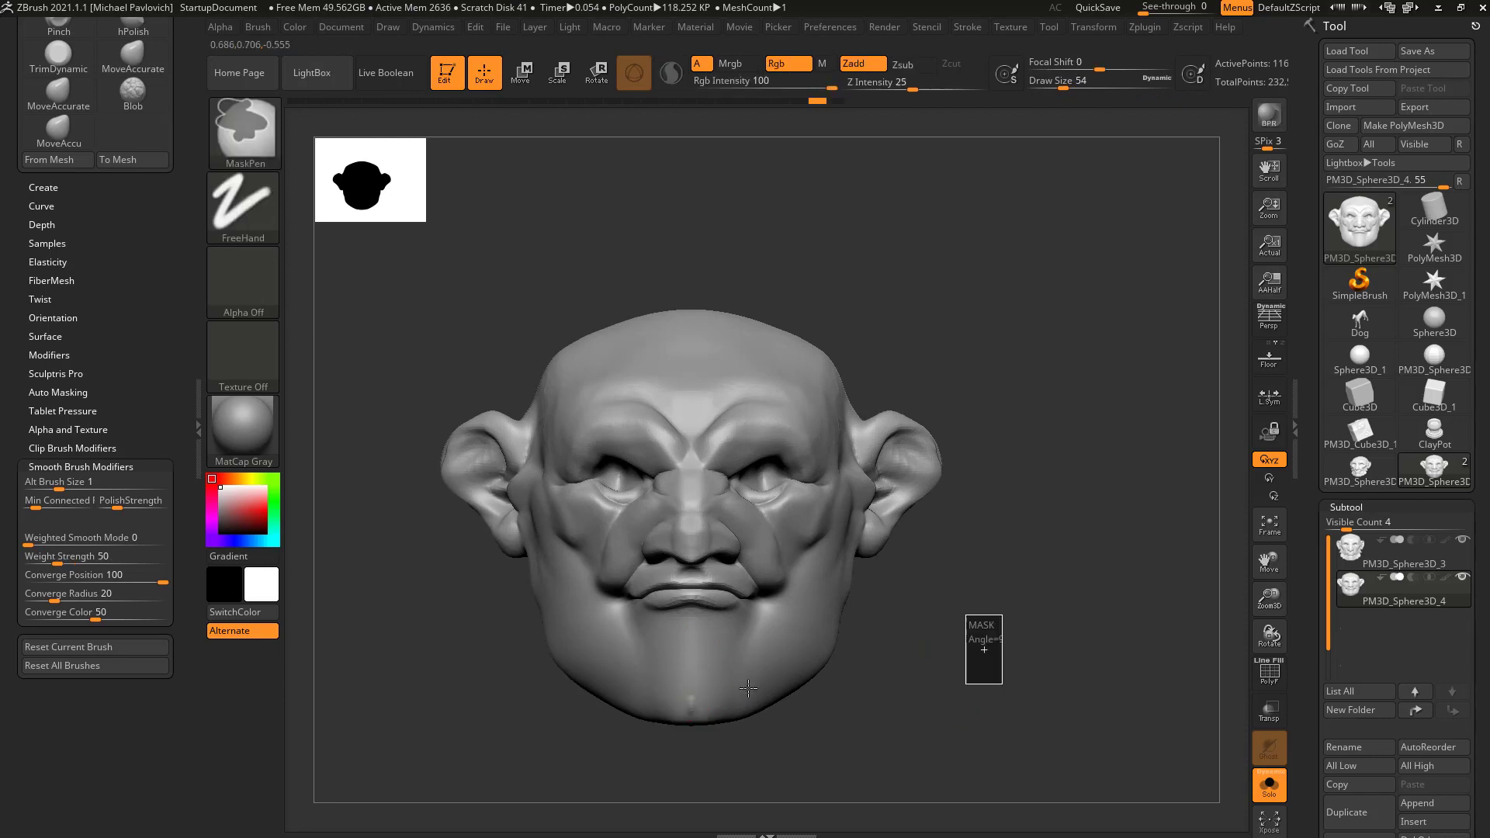
Step: Build up the chin of the duplicated head with the Clay brush at draw size 59
key(bracketleft)
key(bracketleft)
key(bracketleft)
drag(716, 704, 705, 682)
mouse_move(931, 664)
mouse_down()
mouse_move(698, 671)
mouse_move(843, 669)
mouse_move(1018, 602)
mouse_move(943, 613)
mouse_up()
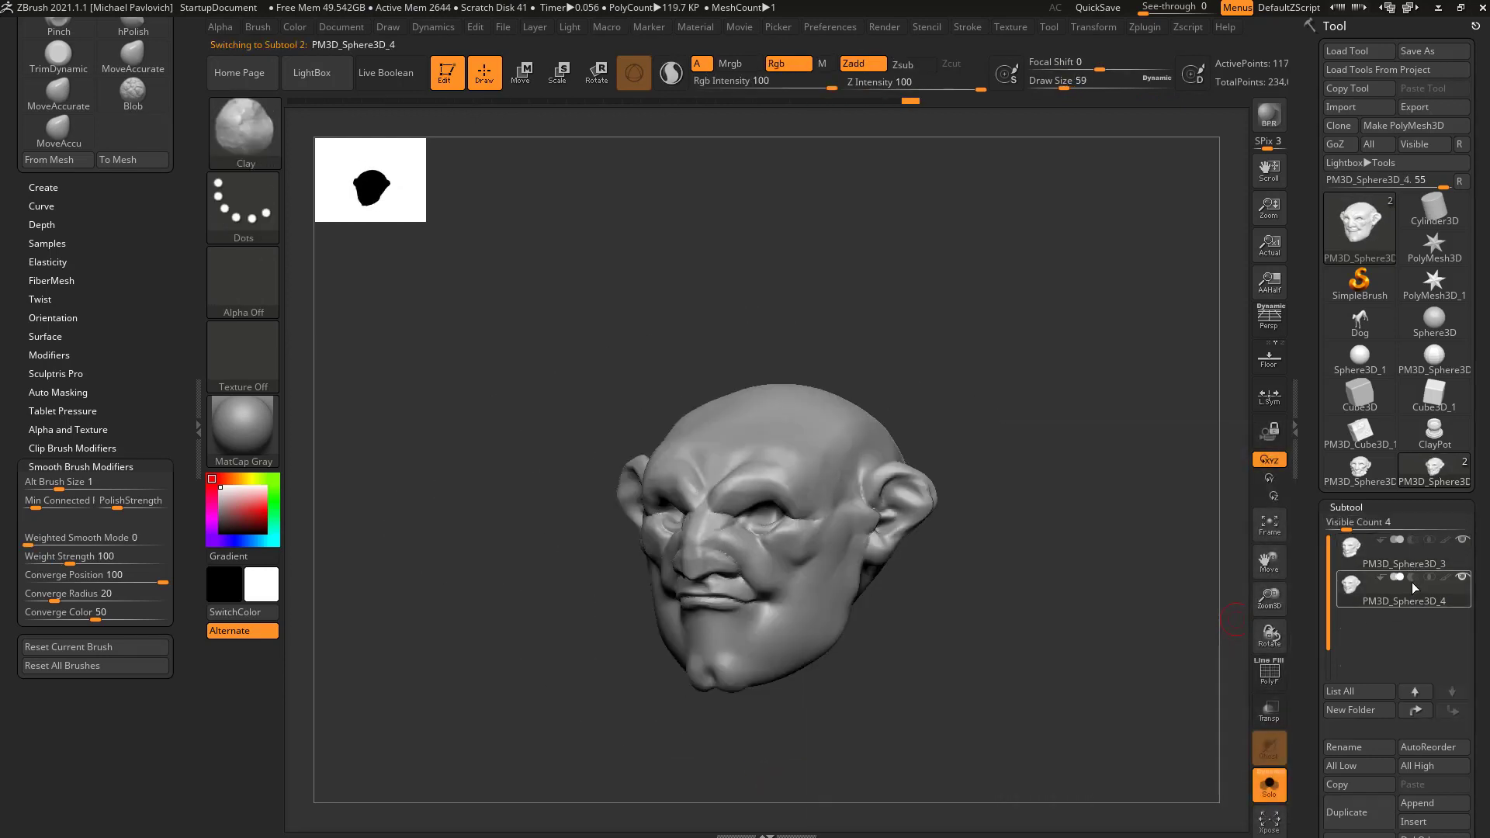
Step: Switch between the original and reworked head subtools in Solo mode to compare them
click(1413, 582)
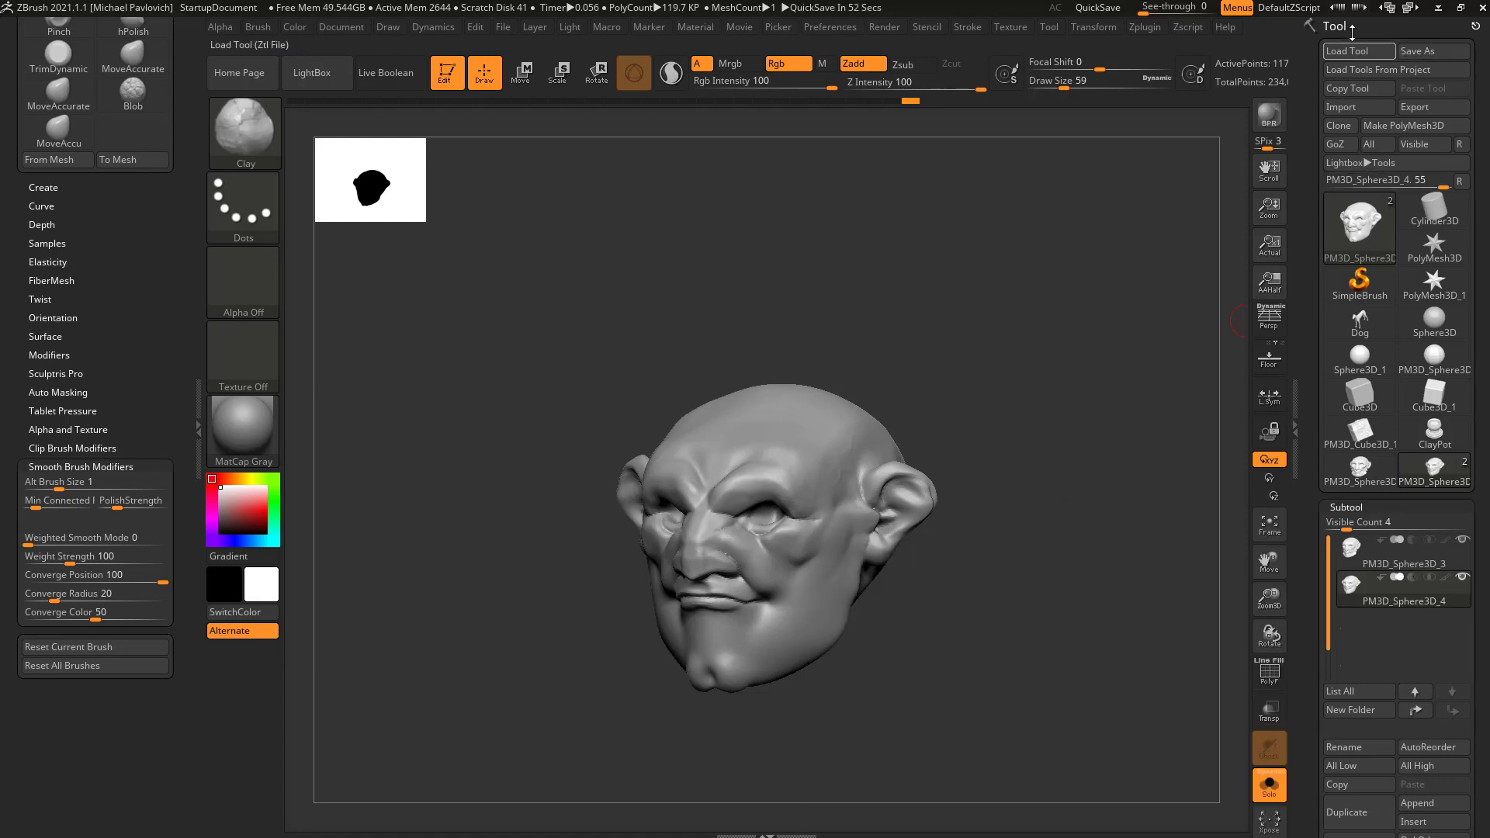
scroll(1326, 481, down, 3)
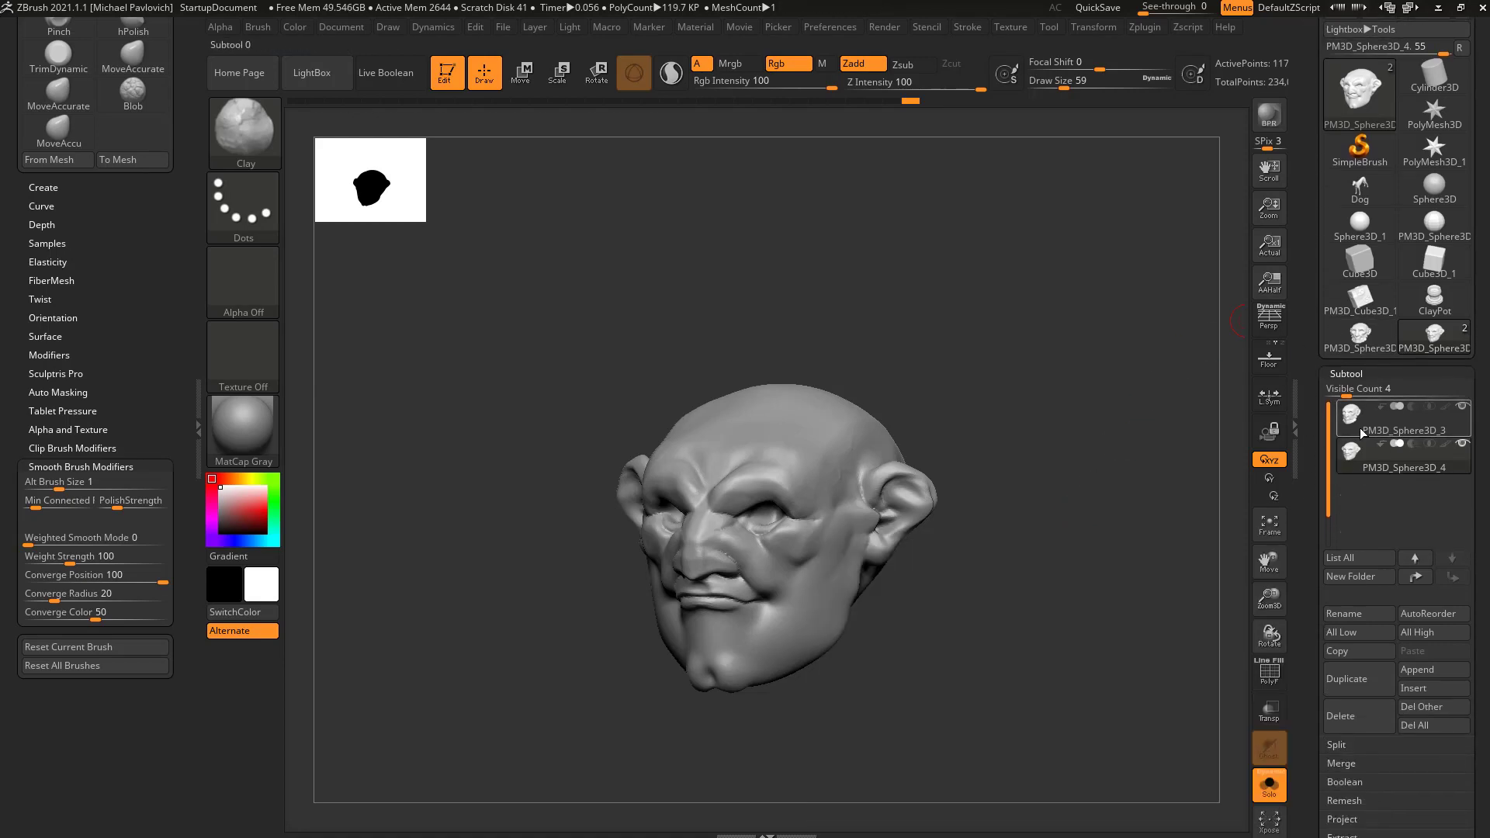
click(1408, 456)
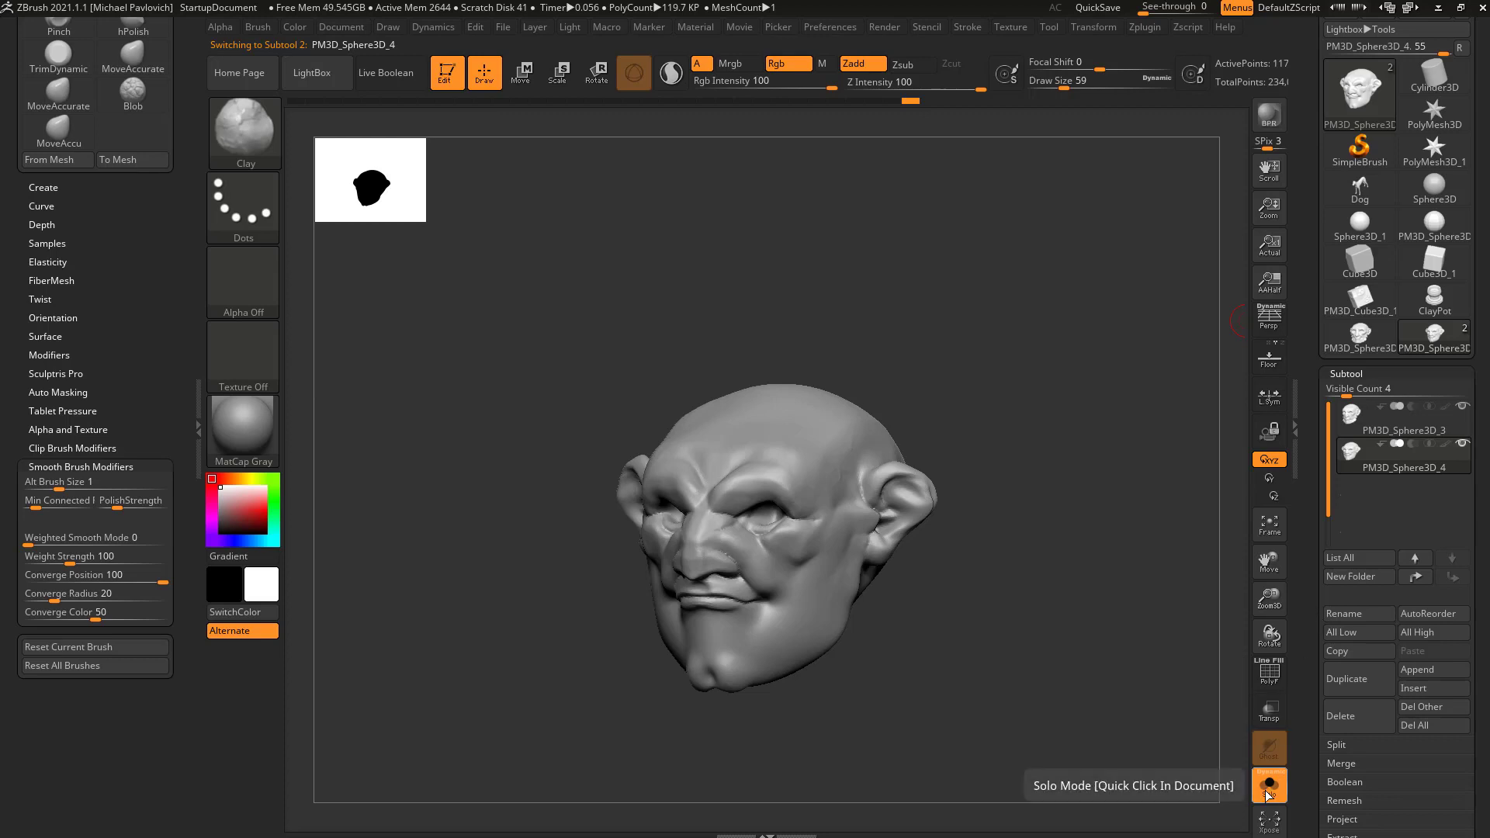
click(1411, 432)
alt+right_drag(1038, 544, 1075, 582)
key(Down)
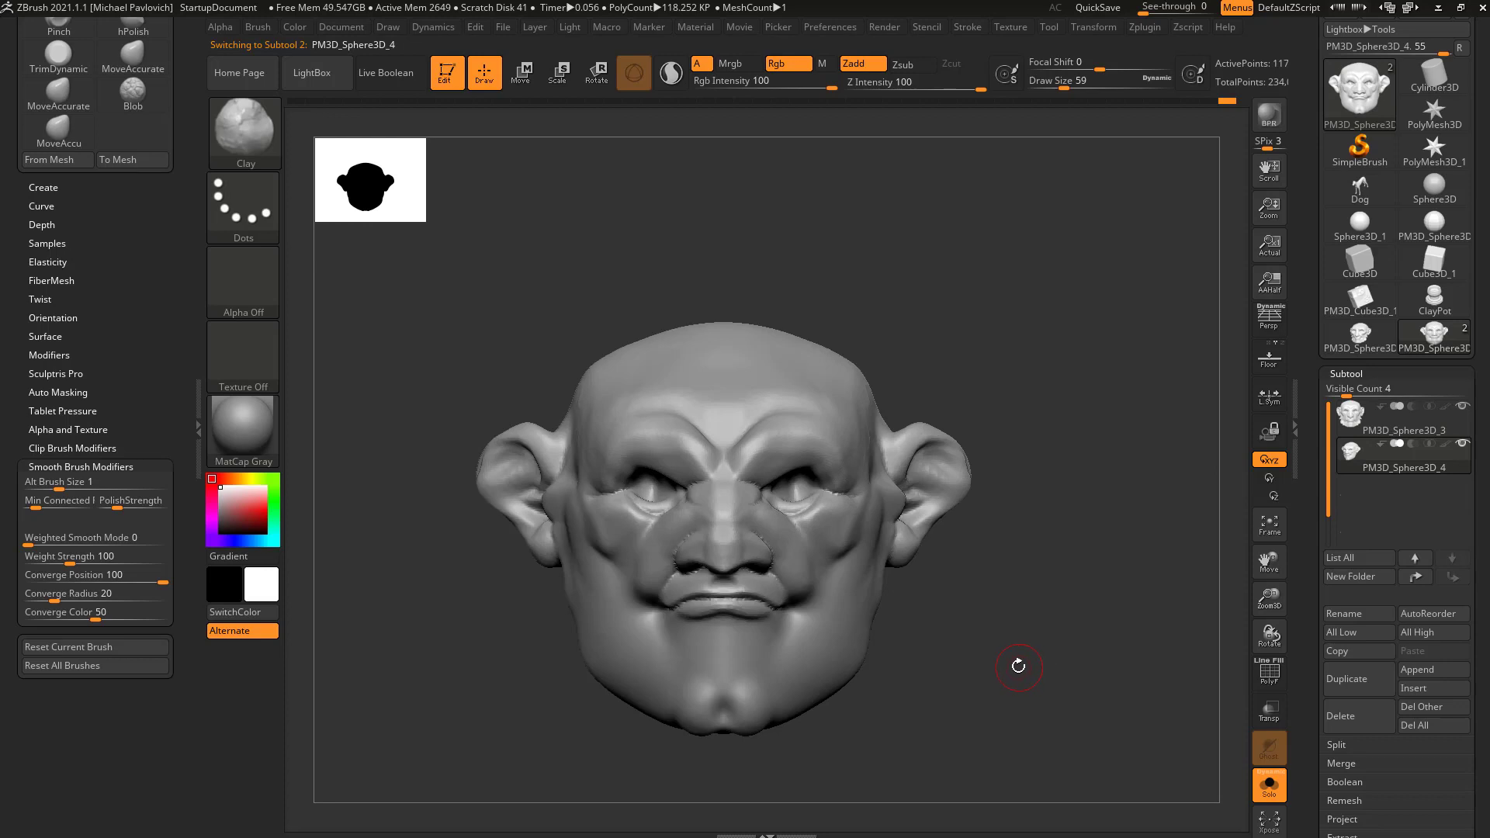
Step: Carve and smooth creases around the mouth and cheeks with the DamStandard brush at draw size 59
drag(1018, 666, 626, 550)
key(b)
key(d)
key(s)
ctrl+right_drag(1007, 554, 1028, 582)
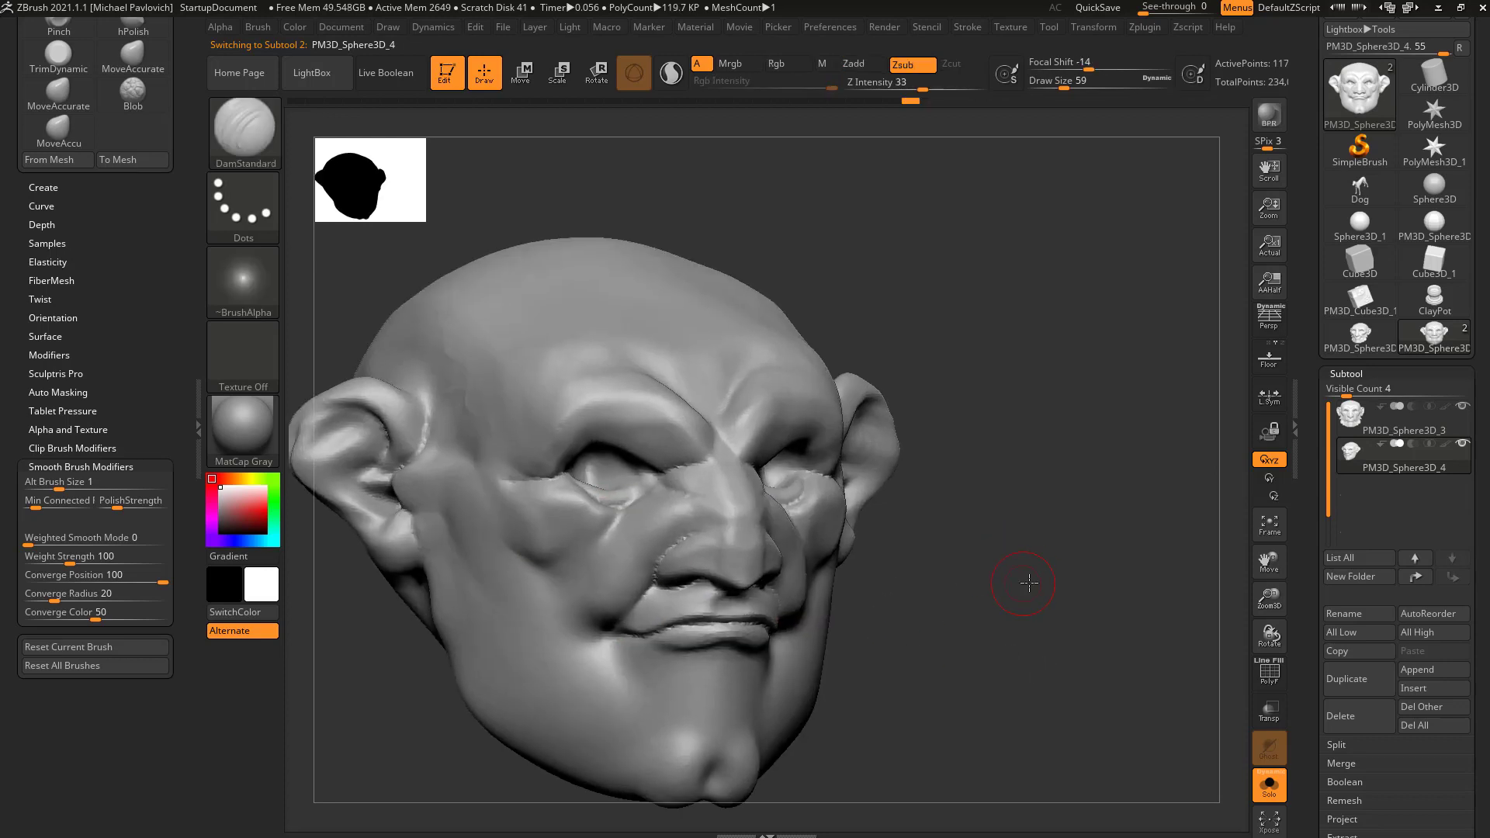
drag(1028, 582, 1086, 584)
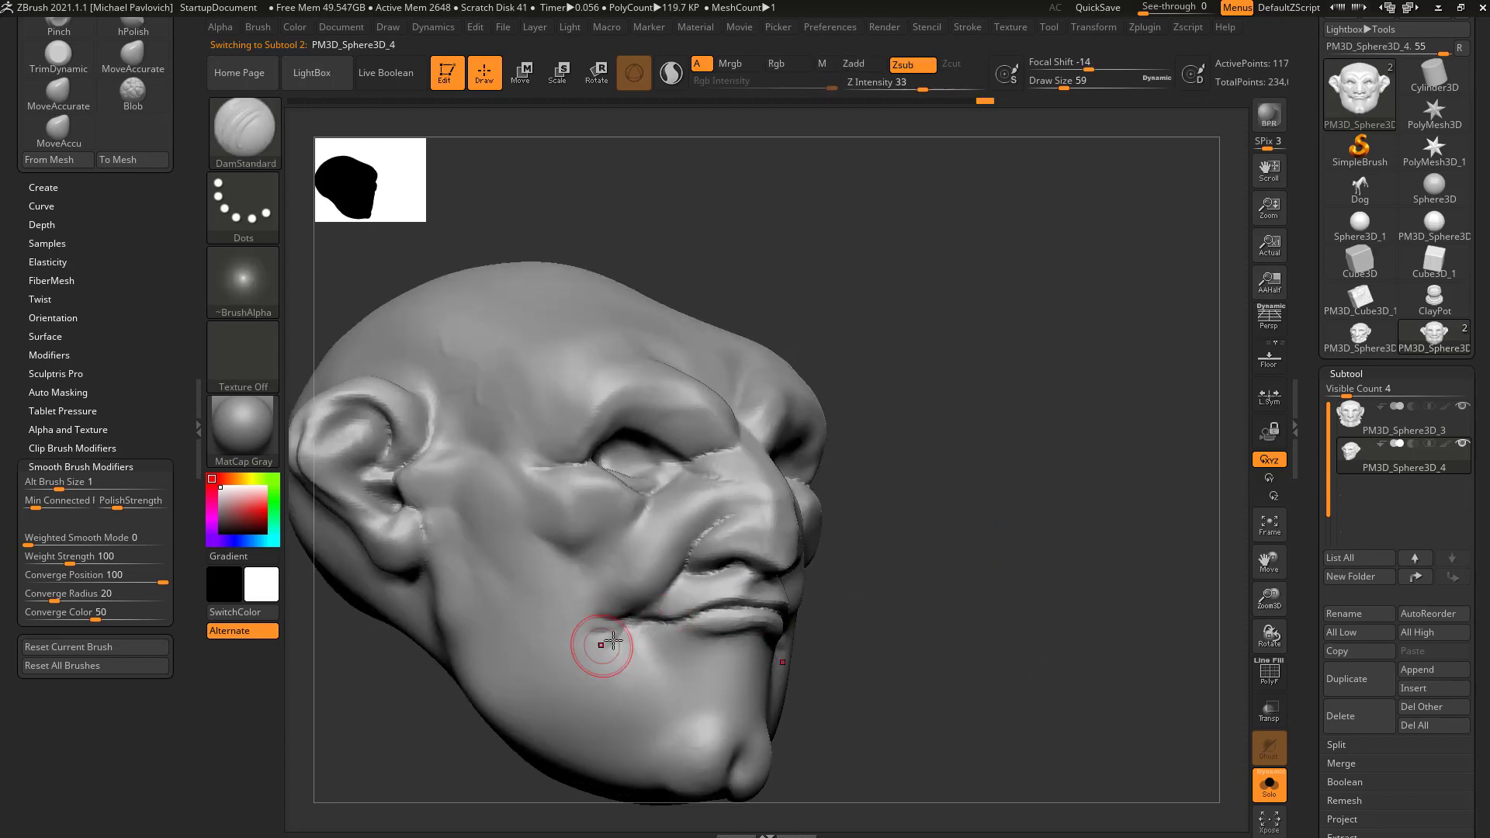
shift+drag(1009, 648, 818, 655)
alt+drag(1085, 612, 996, 637)
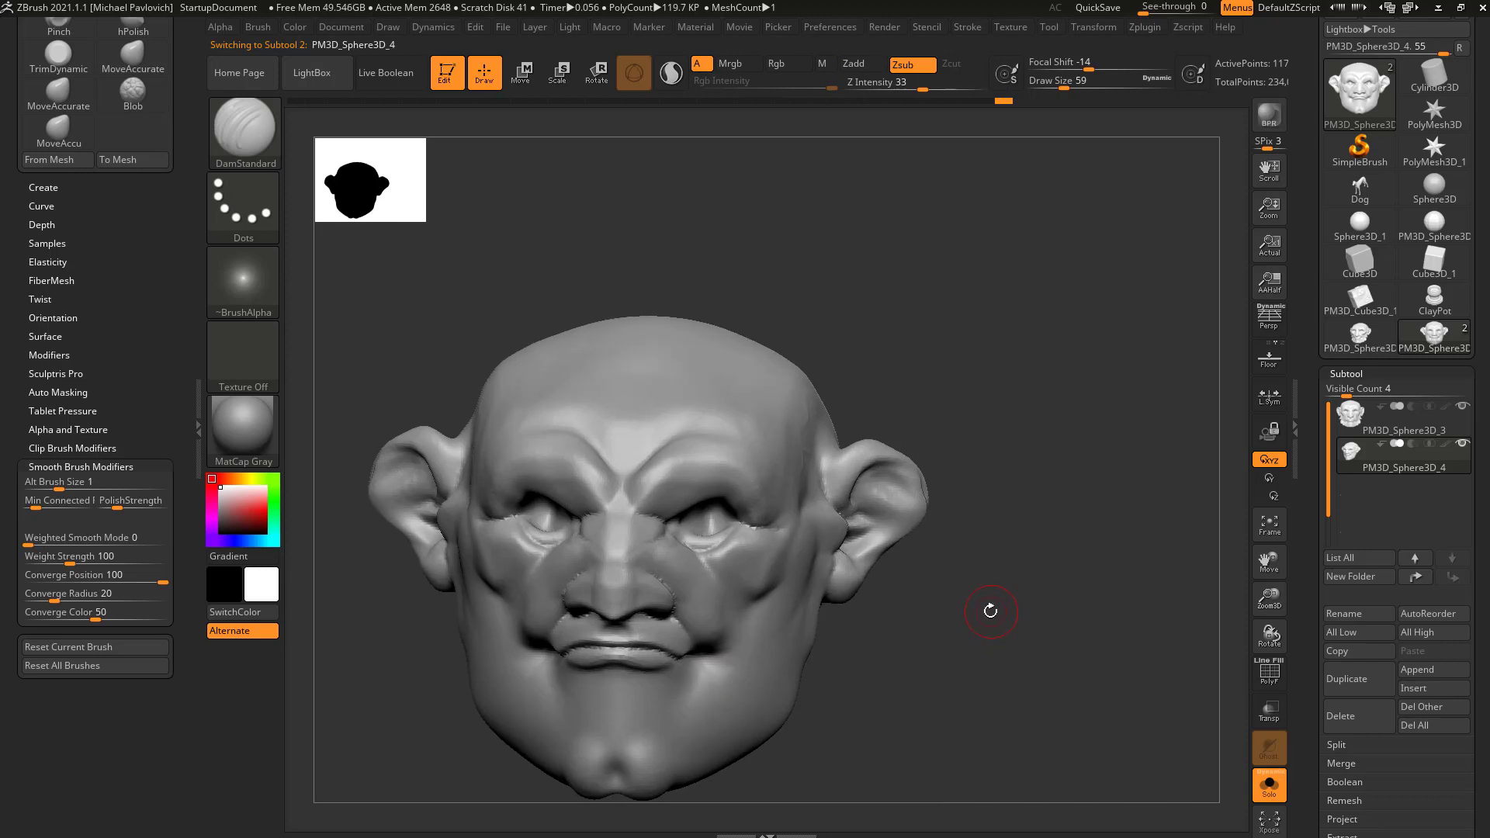
key(shift)
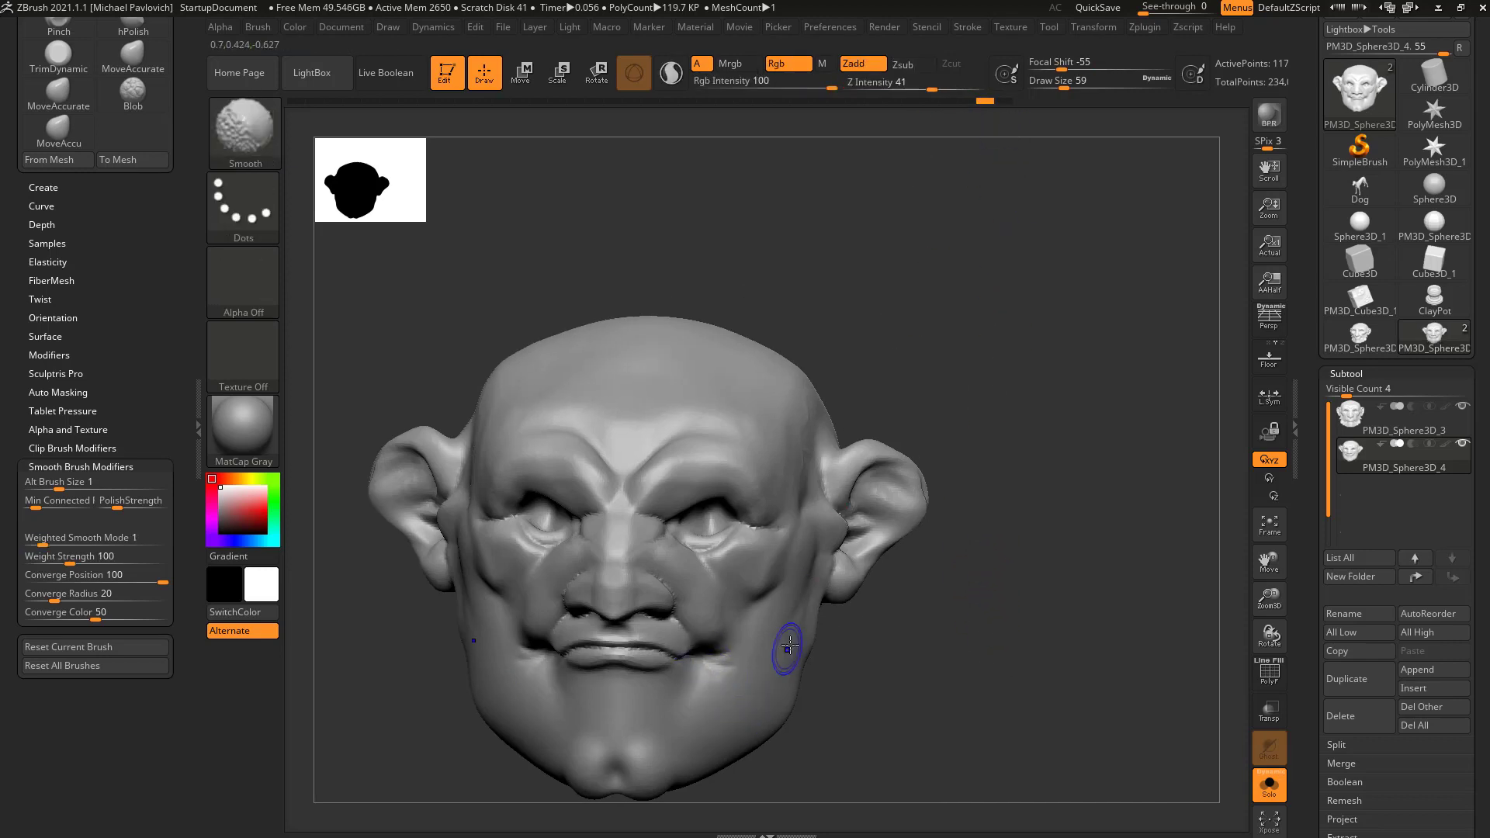
Step: Inflate the ears of the reworked head with the Inflat brush at draw size 158
key(b)
key(i)
key(n)
mouse_move(1025, 551)
mouse_down()
mouse_move(1027, 537)
mouse_move(931, 559)
mouse_up()
key(s)
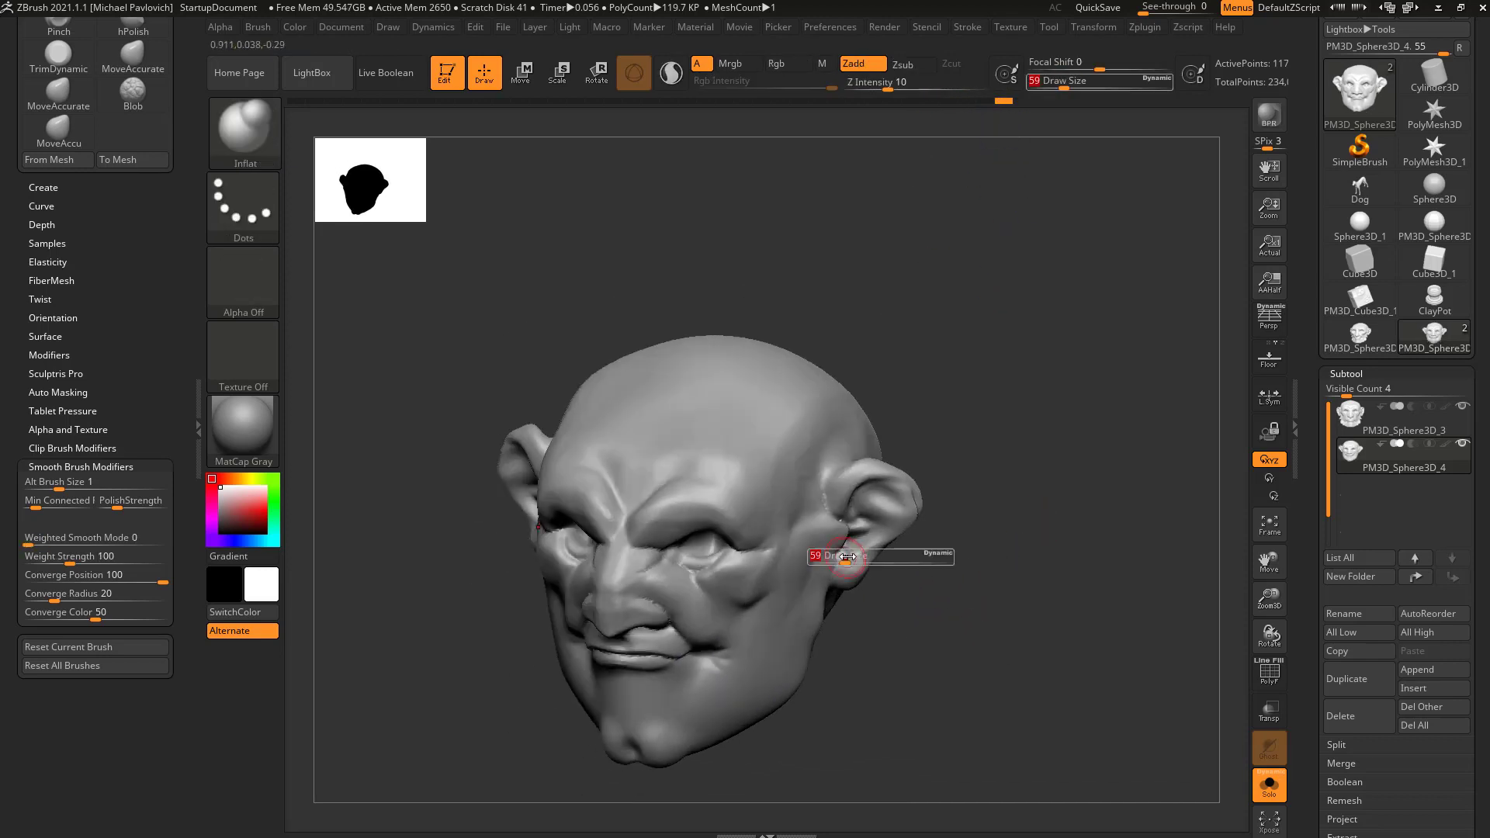
mouse_move(828, 556)
mouse_down()
mouse_move(864, 556)
mouse_move(879, 497)
mouse_up()
drag(959, 528, 1018, 520)
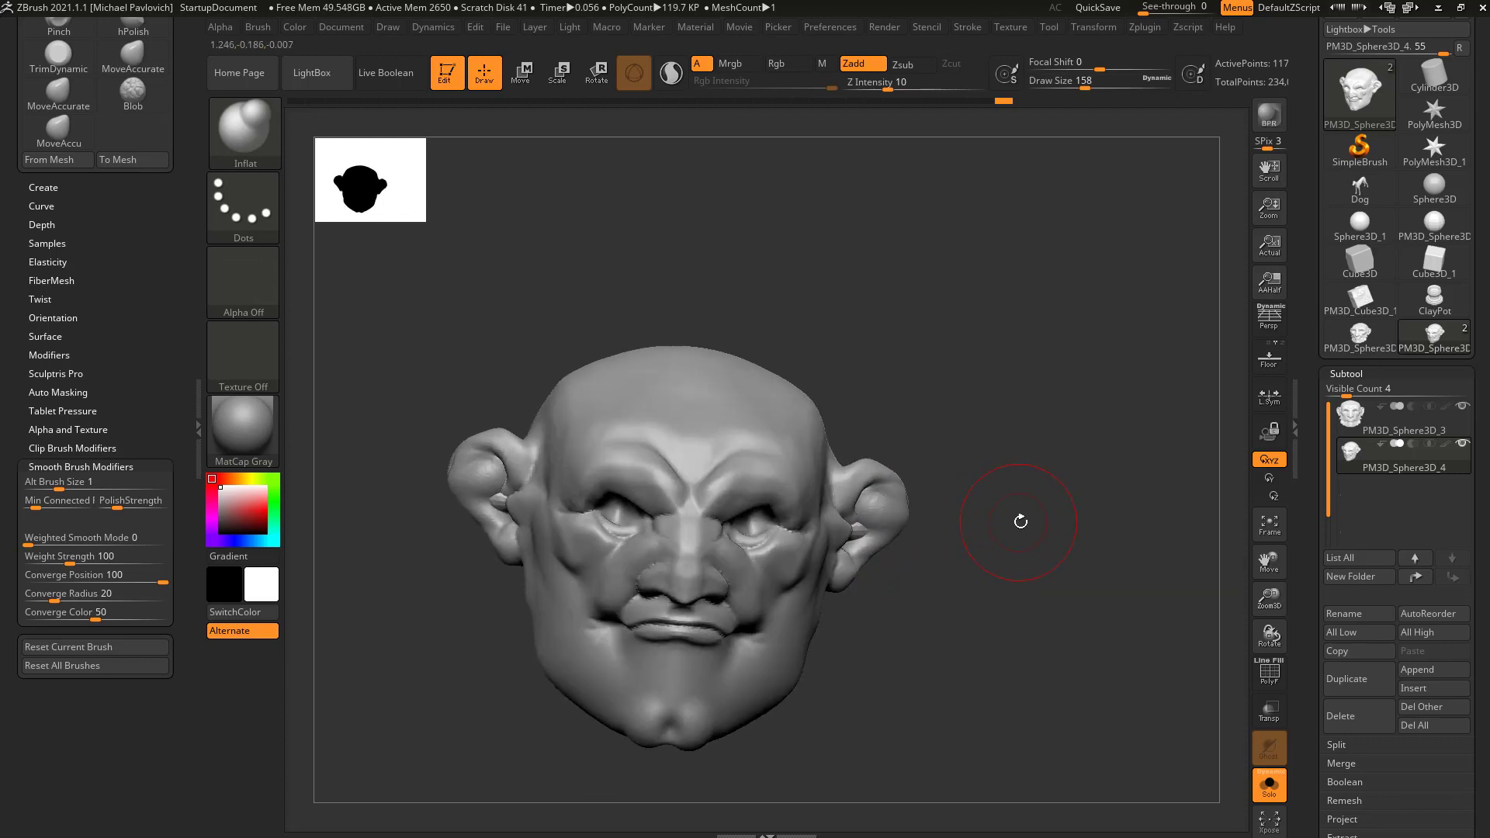
Step: Reduce the Inflat brush's draw size to 83 and refine the forms of the reworked head
mouse_move(1068, 606)
shift+mouse_down()
mouse_move(1088, 499)
mouse_move(1108, 586)
mouse_move(1085, 588)
shift+mouse_up()
key(s)
mouse_move(1102, 587)
mouse_down()
mouse_move(941, 528)
mouse_move(1048, 639)
mouse_up()
key(s)
mouse_move(1081, 638)
mouse_down()
mouse_move(1051, 665)
mouse_move(1055, 639)
mouse_move(1079, 647)
mouse_move(1063, 647)
mouse_up()
key(s)
mouse_move(1063, 647)
mouse_down()
mouse_move(1074, 642)
mouse_move(1045, 652)
mouse_move(1056, 675)
mouse_move(1051, 649)
mouse_move(1087, 660)
mouse_up()
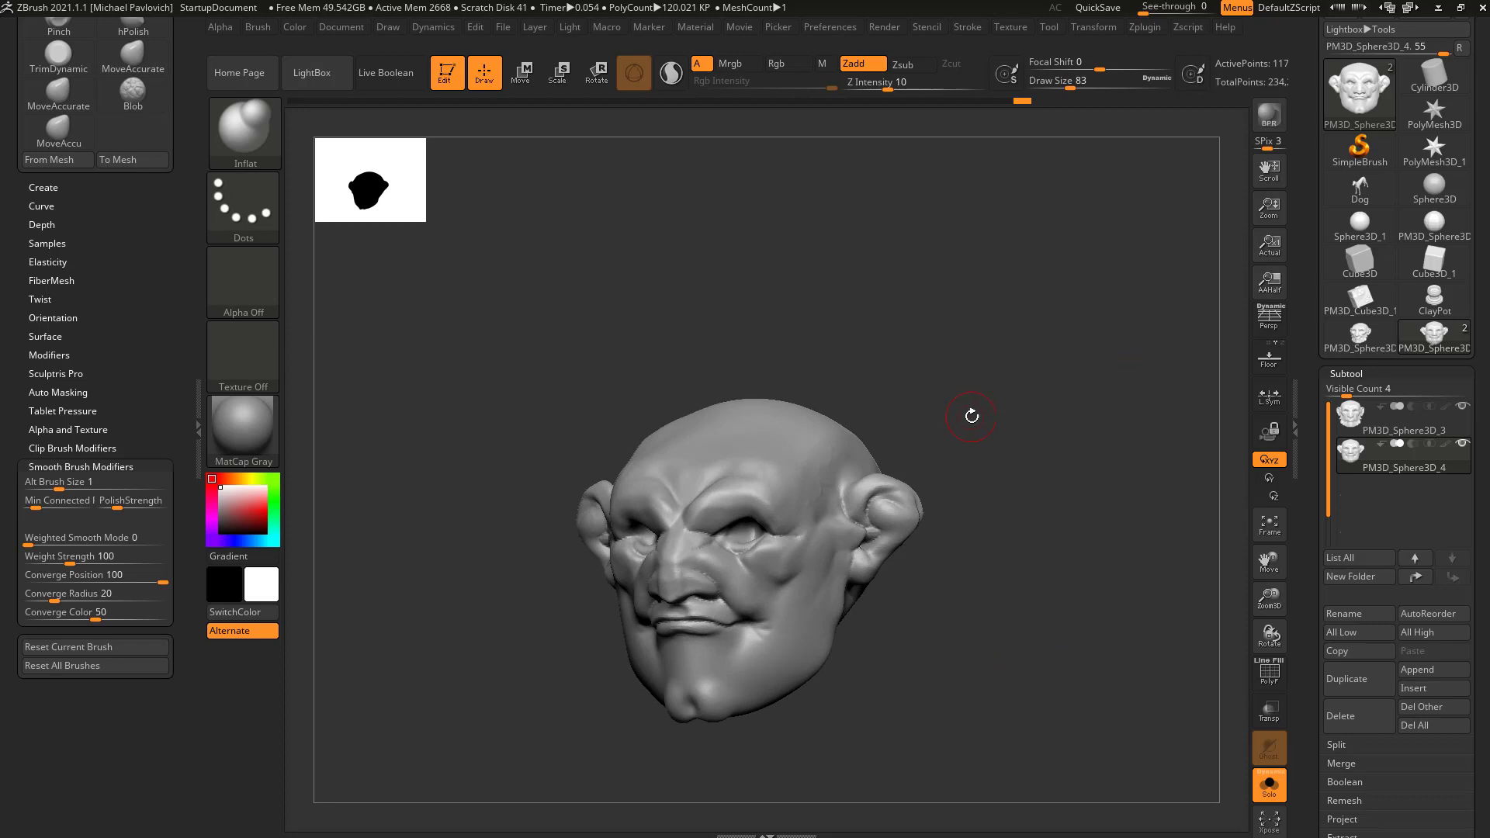